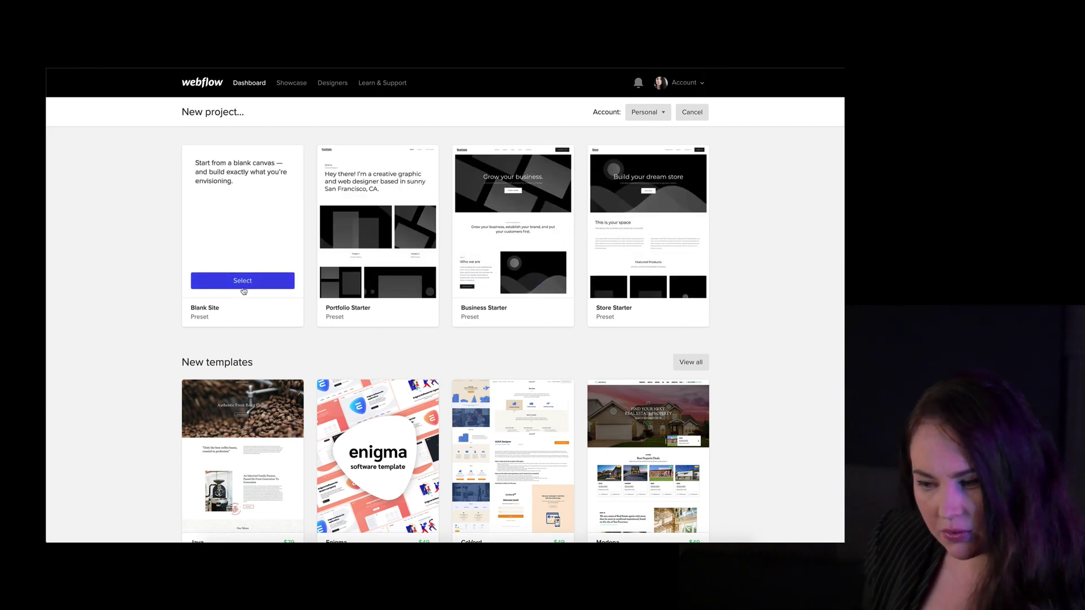
- Create a new blank-site project named 'the-404-page'
{"action": "left_click", "coordinate": [243, 281]}
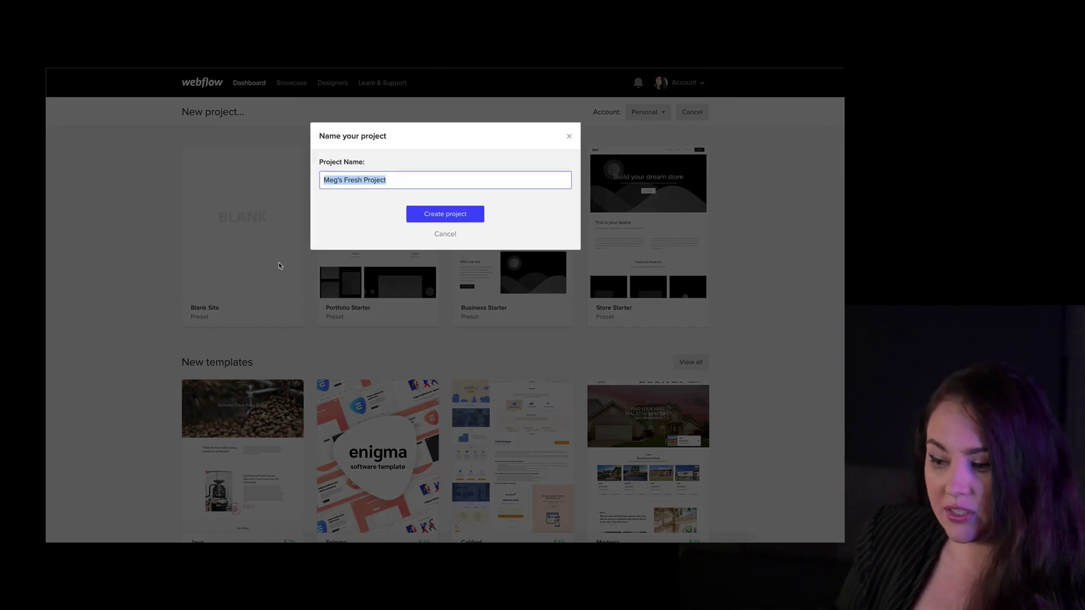
{"action": "type", "text": "the-404-page"}
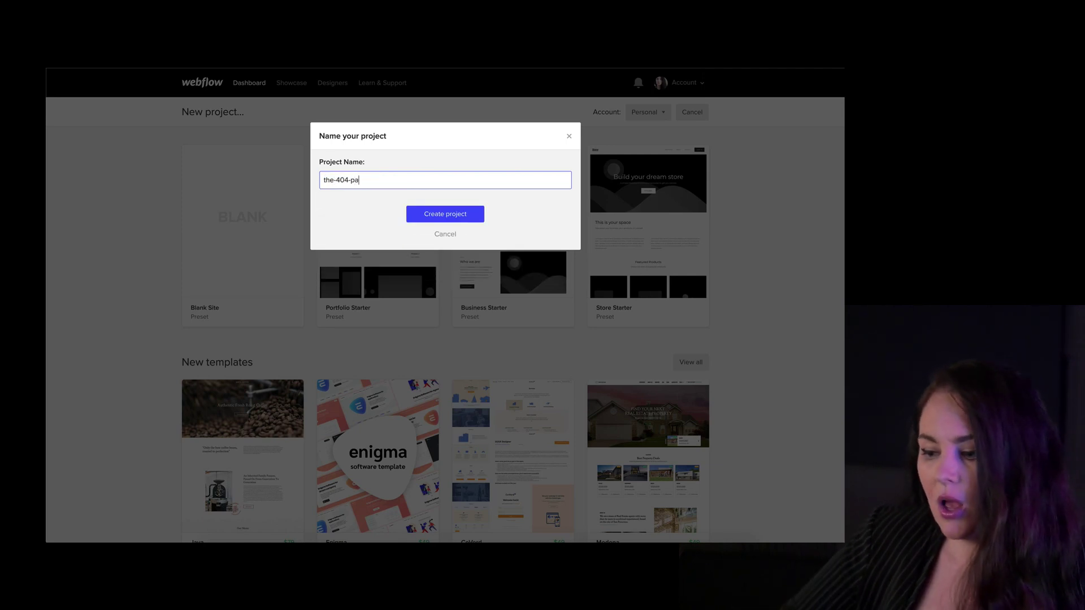
{"action": "left_click", "coordinate": [452, 215]}
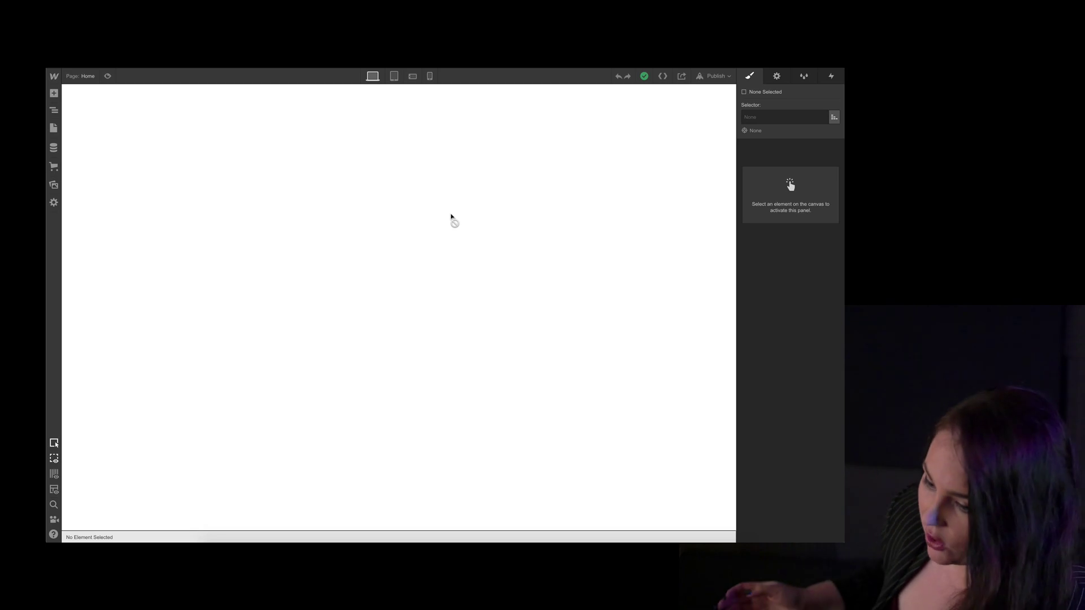
- Upload gilroy-extrabold.otf as a custom Gilroy 700 Bold font in project settings
{"action": "mouse_move", "coordinate": [54, 76]}
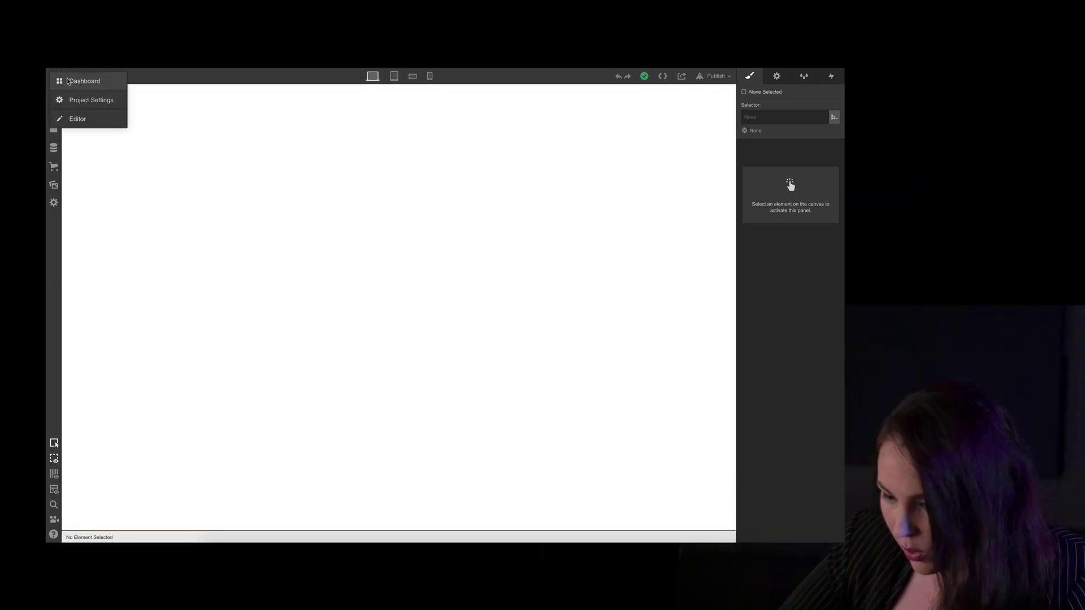
{"action": "left_click", "coordinate": [74, 101]}
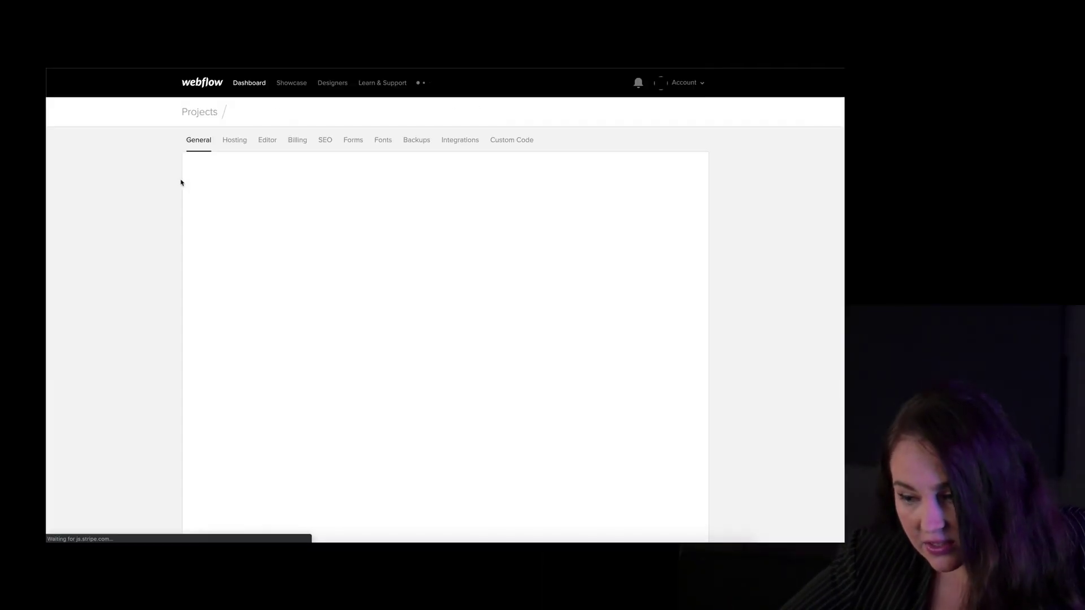
{"action": "left_click", "coordinate": [384, 142]}
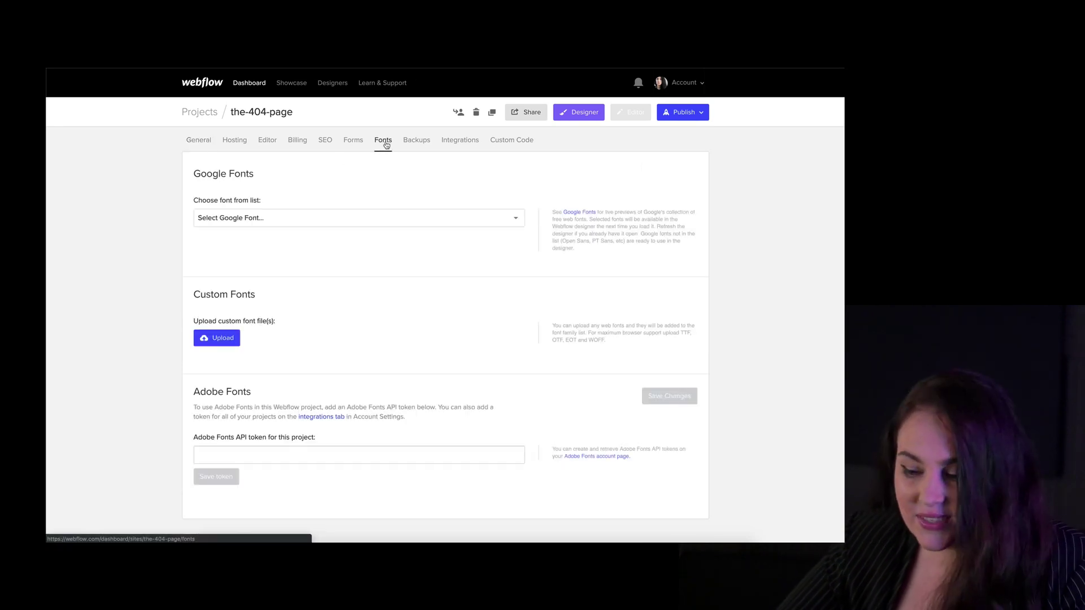
{"action": "left_click", "coordinate": [208, 338]}
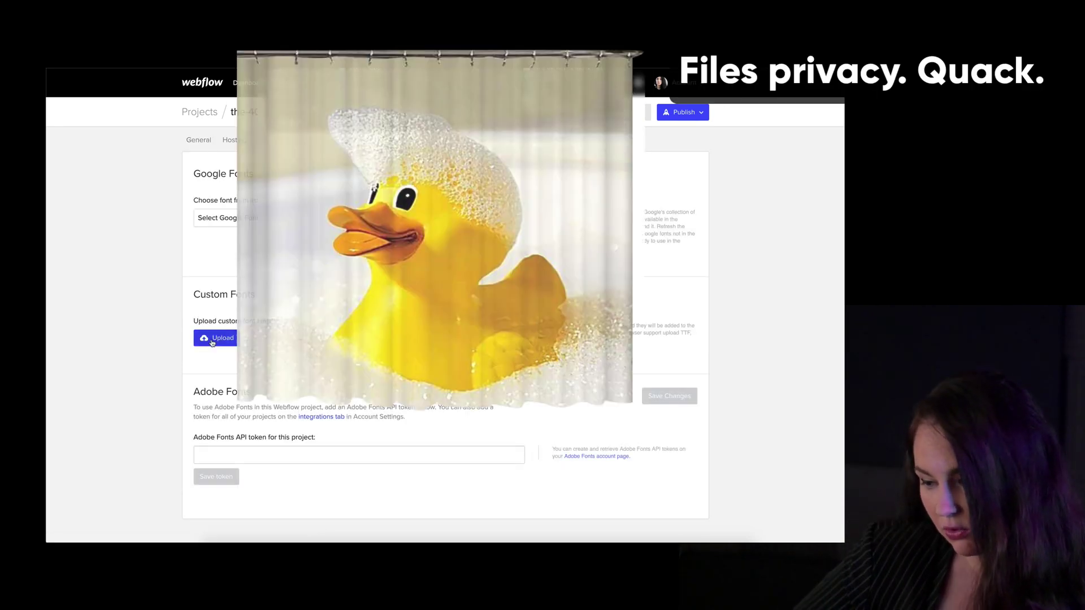
{"action": "double_click", "coordinate": [405, 222]}
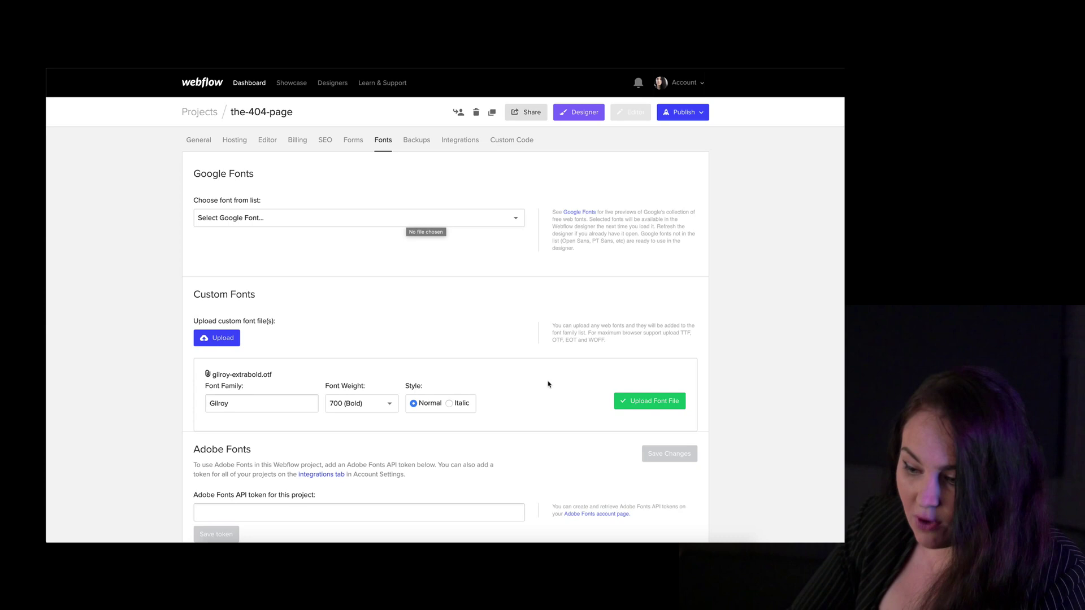
{"action": "left_click", "coordinate": [644, 406]}
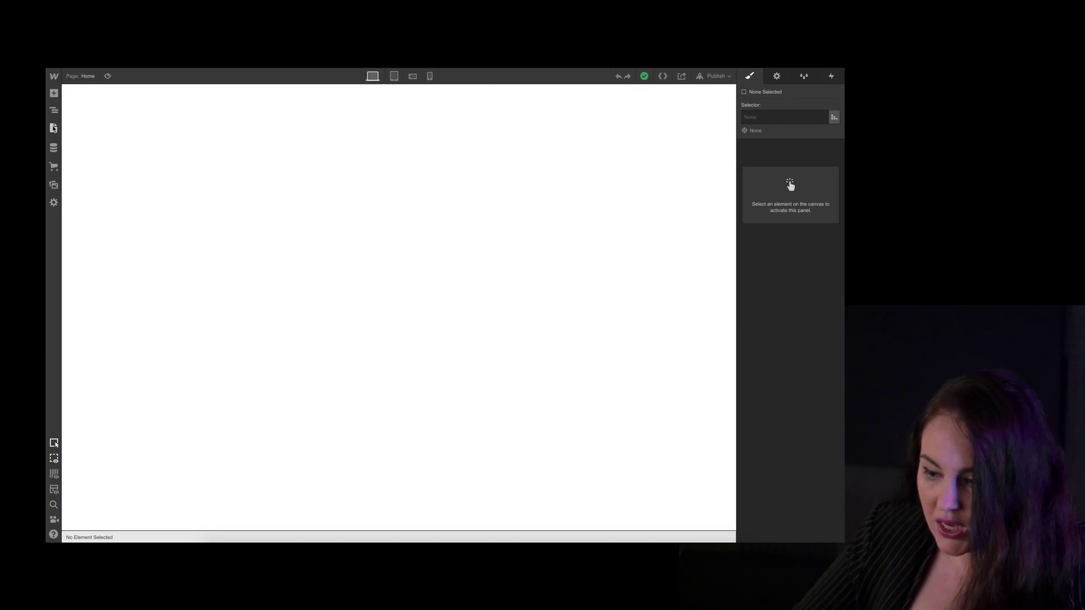
- Open the 404 utility page from the Pages panel and select its icon image
{"action": "left_click", "coordinate": [54, 127]}
{"action": "left_click", "coordinate": [79, 188]}
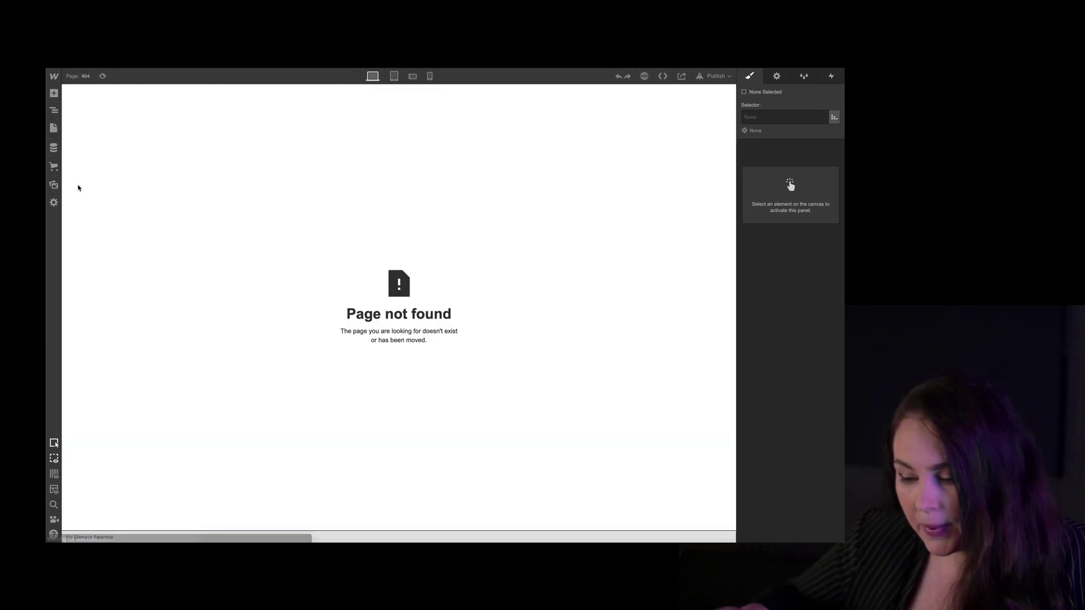
{"action": "left_click", "coordinate": [404, 294]}
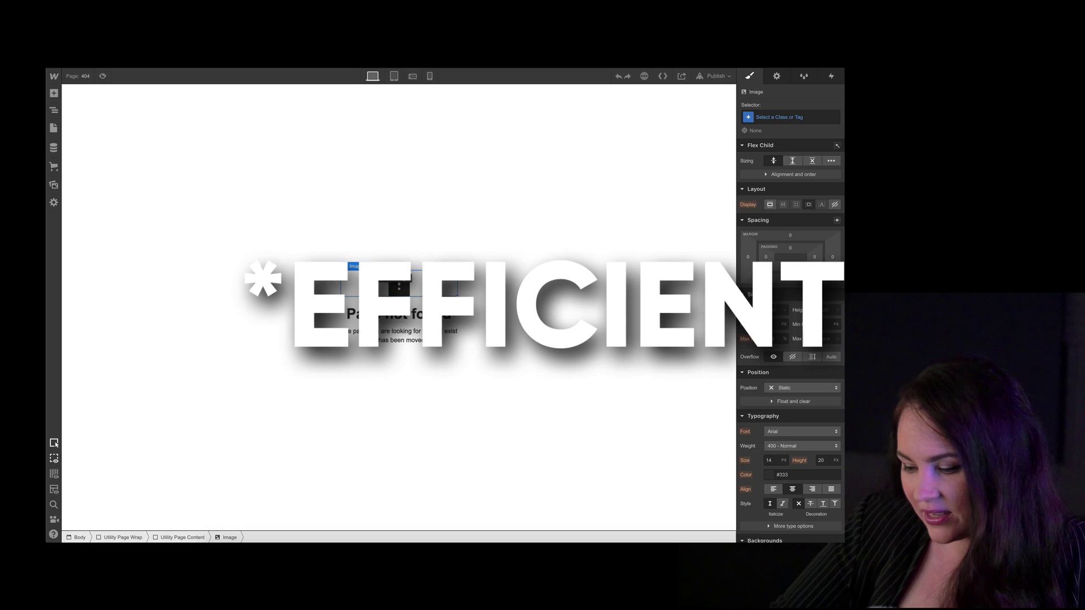
- Change the 404 heading from 'Page not found' to 'Nothing to see here'
{"action": "left_click", "coordinate": [494, 274]}
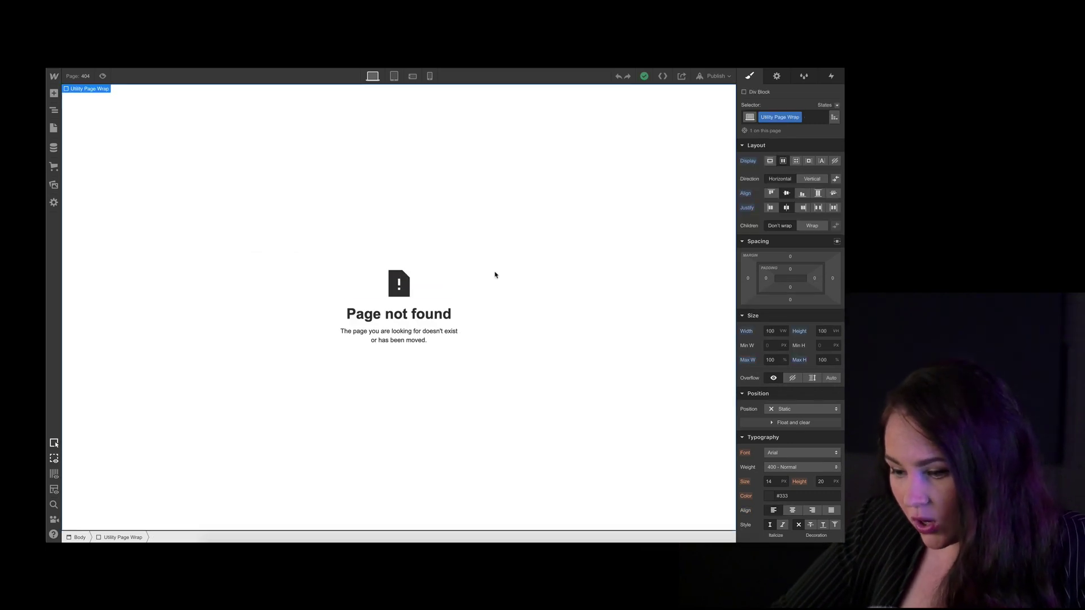
{"action": "left_click", "coordinate": [440, 318]}
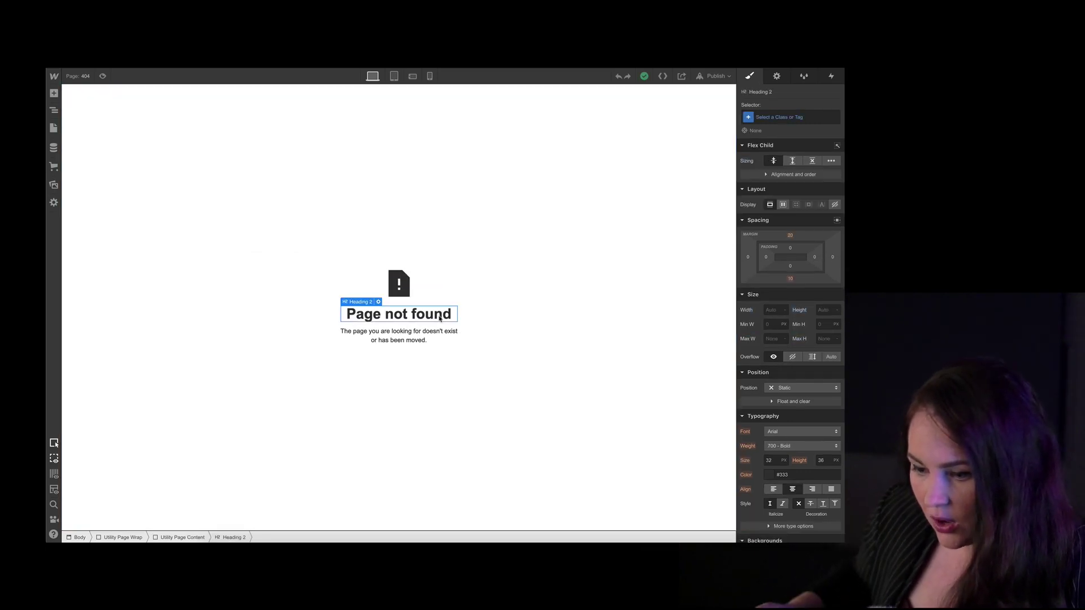
{"action": "double_click", "coordinate": [418, 314]}
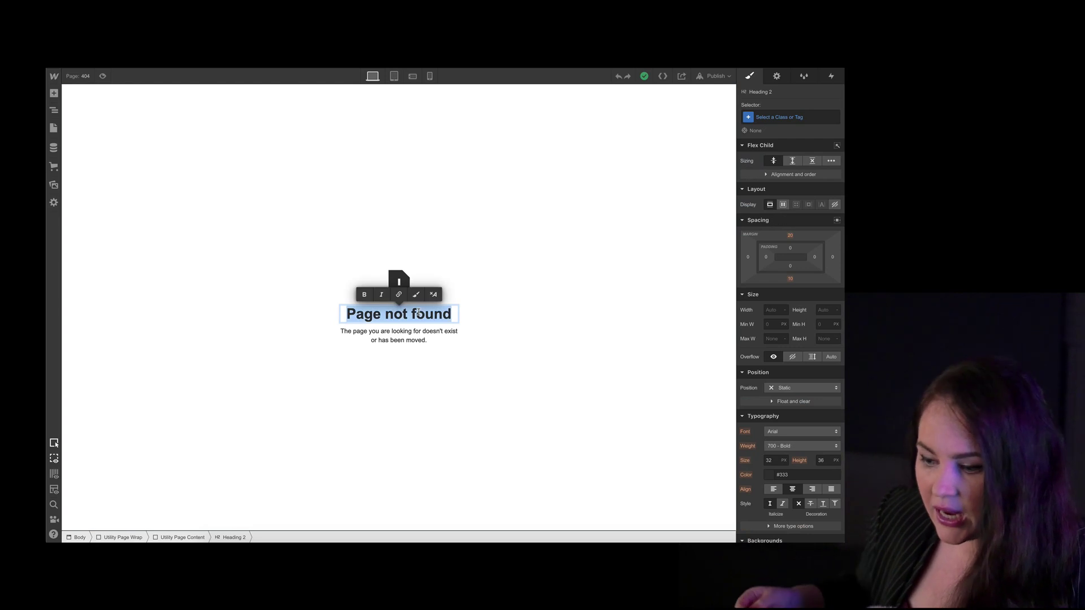
{"action": "type", "text": "Nothing to see here"}
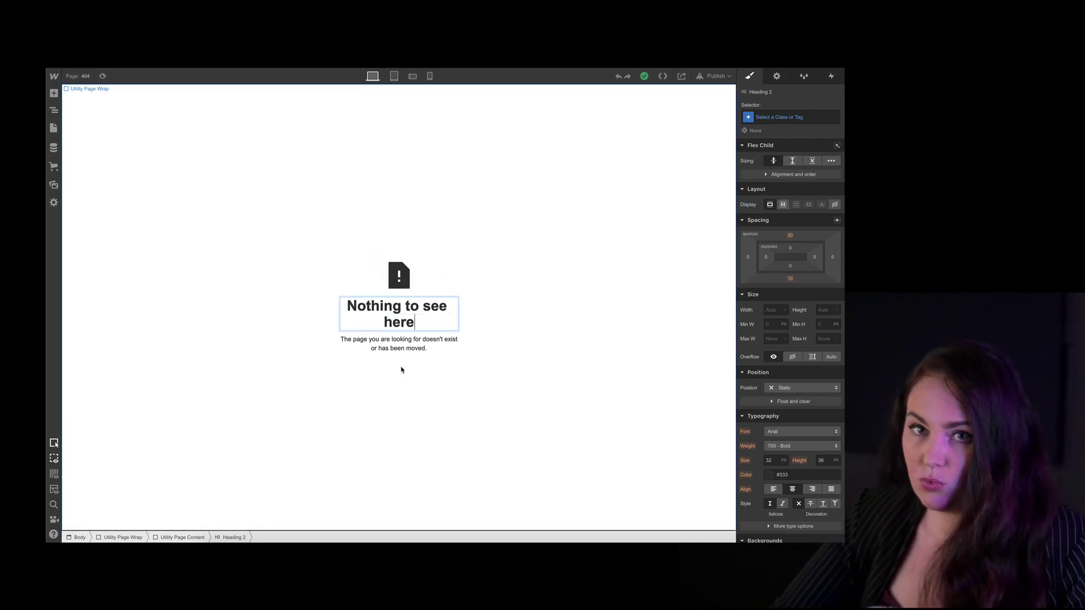
{"action": "left_click", "coordinate": [404, 366]}
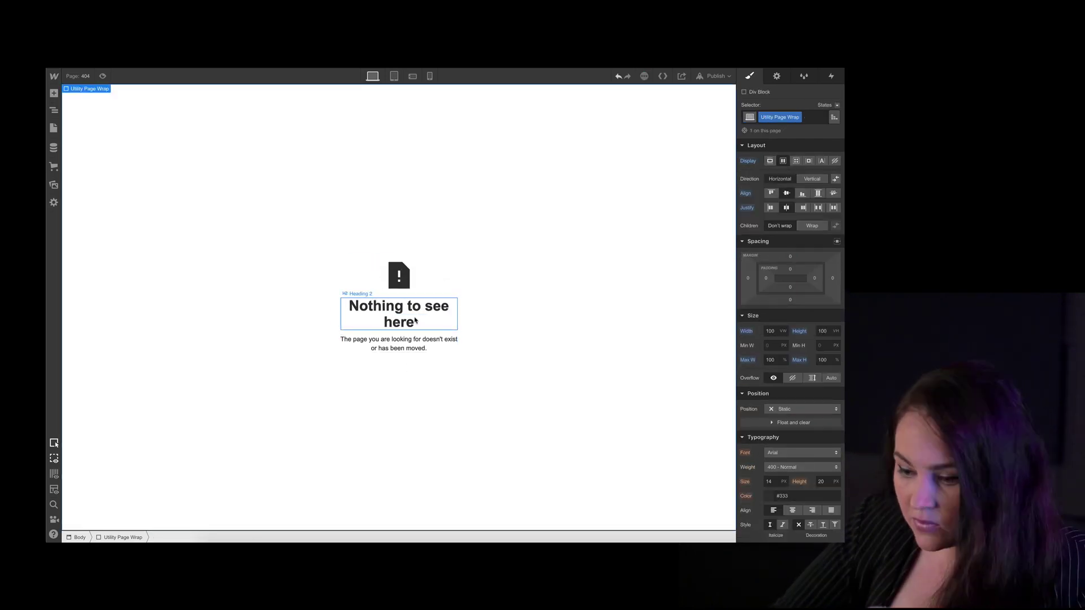
{"action": "left_click", "coordinate": [411, 274]}
{"action": "mouse_move", "coordinate": [355, 261]}
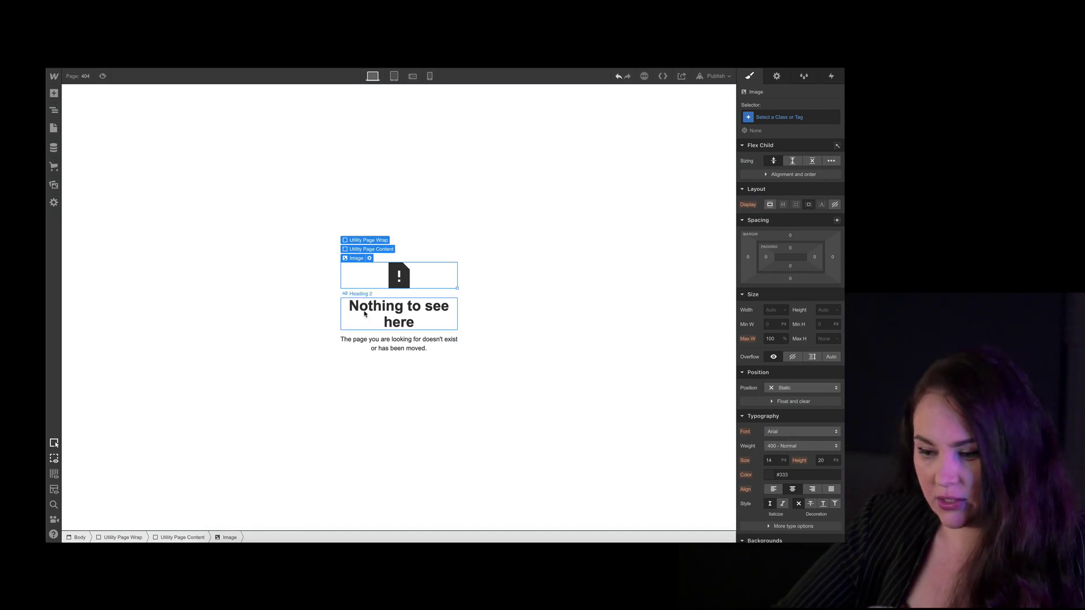
- Select the Utility Page Content block through the Navigator element tree to resize it
{"action": "left_click", "coordinate": [366, 249]}
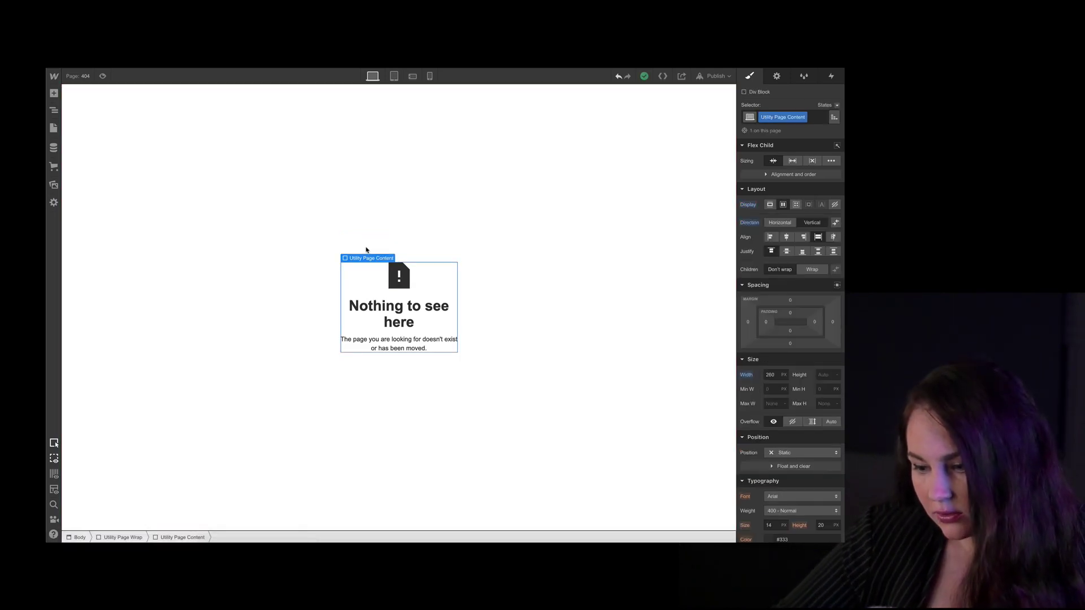
{"action": "left_click", "coordinate": [53, 112]}
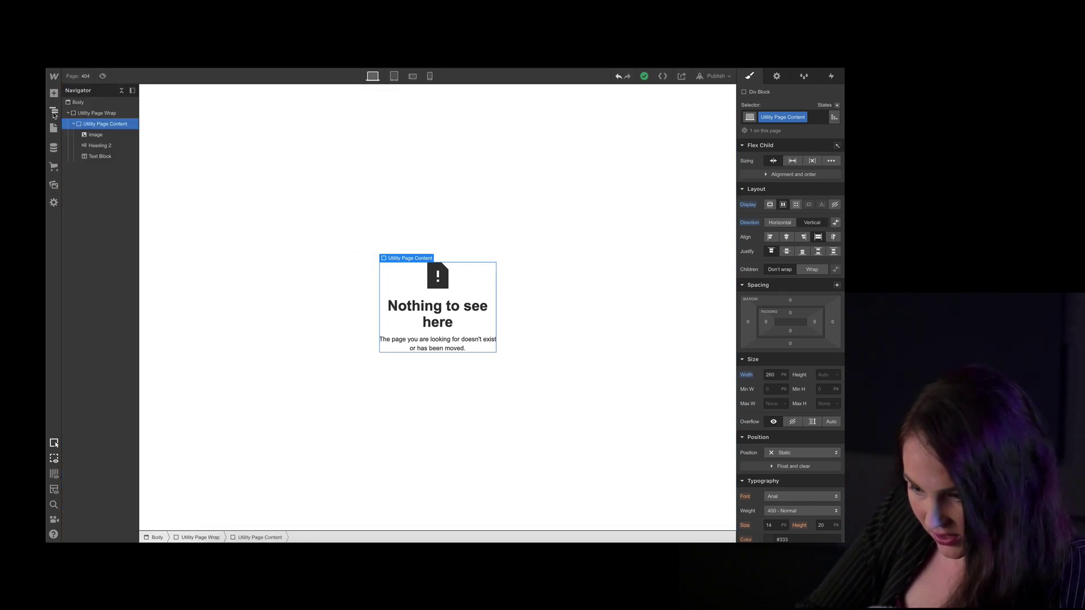
{"action": "left_click", "coordinate": [86, 115]}
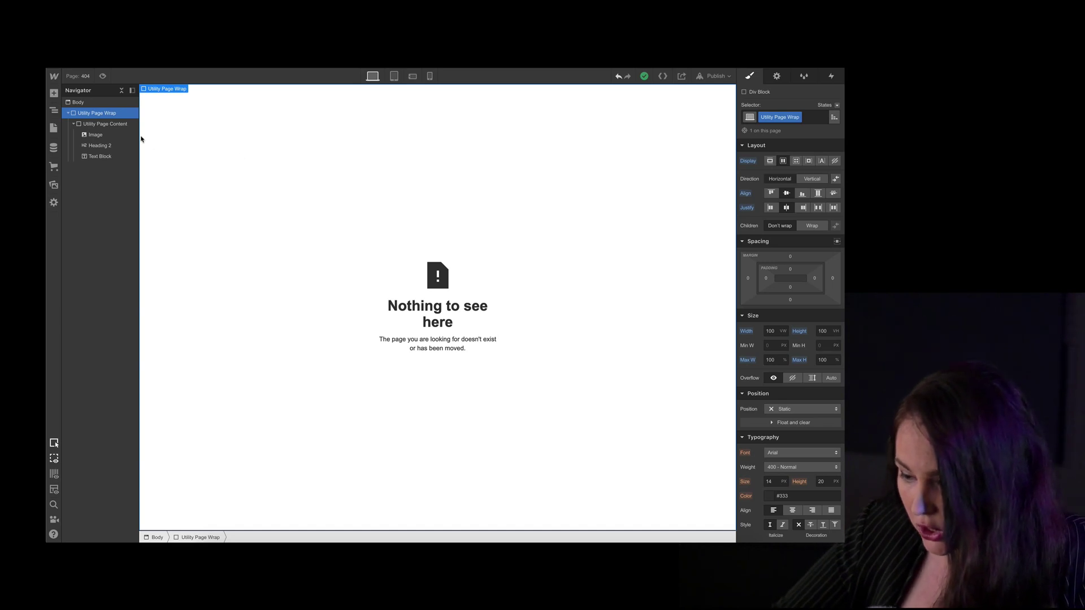
{"action": "left_click", "coordinate": [390, 277]}
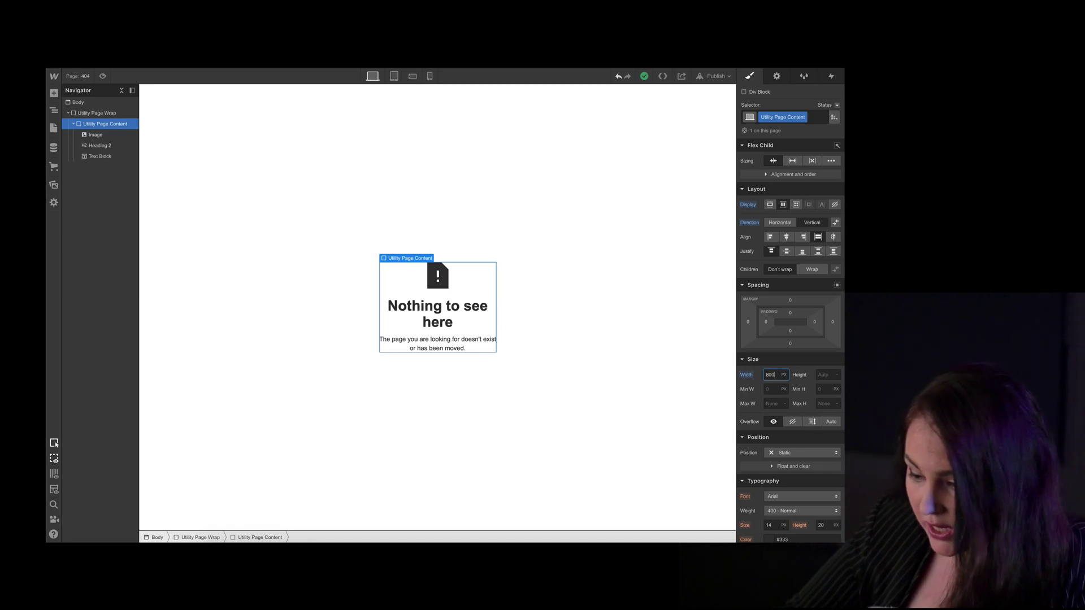
- Replace the default icon image with the uploaded pink character PNG
{"action": "left_click", "coordinate": [237, 288]}
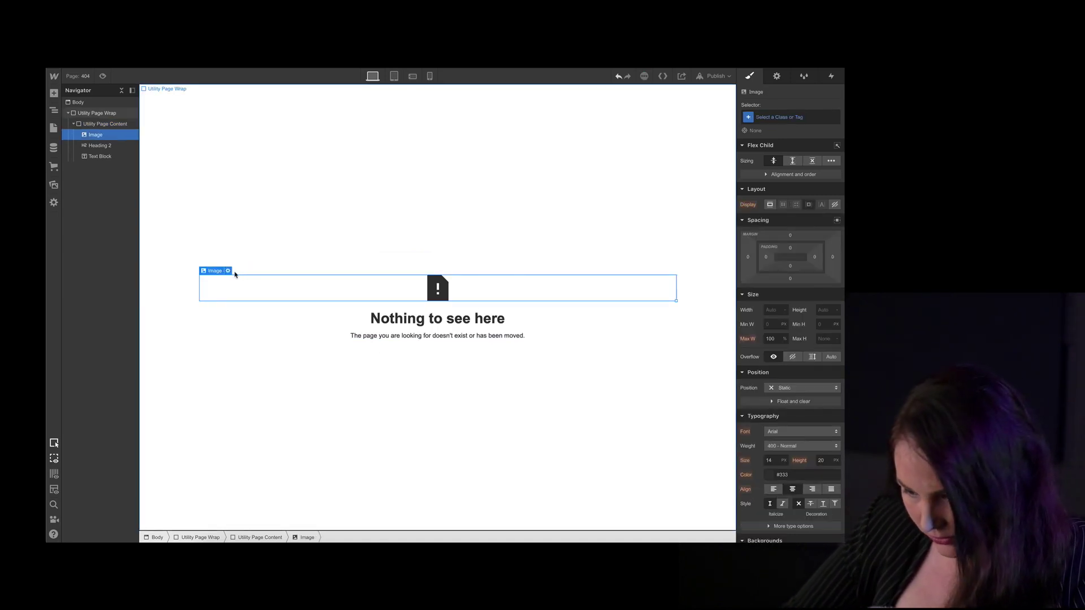
{"action": "left_click", "coordinate": [228, 271]}
{"action": "left_click", "coordinate": [291, 328]}
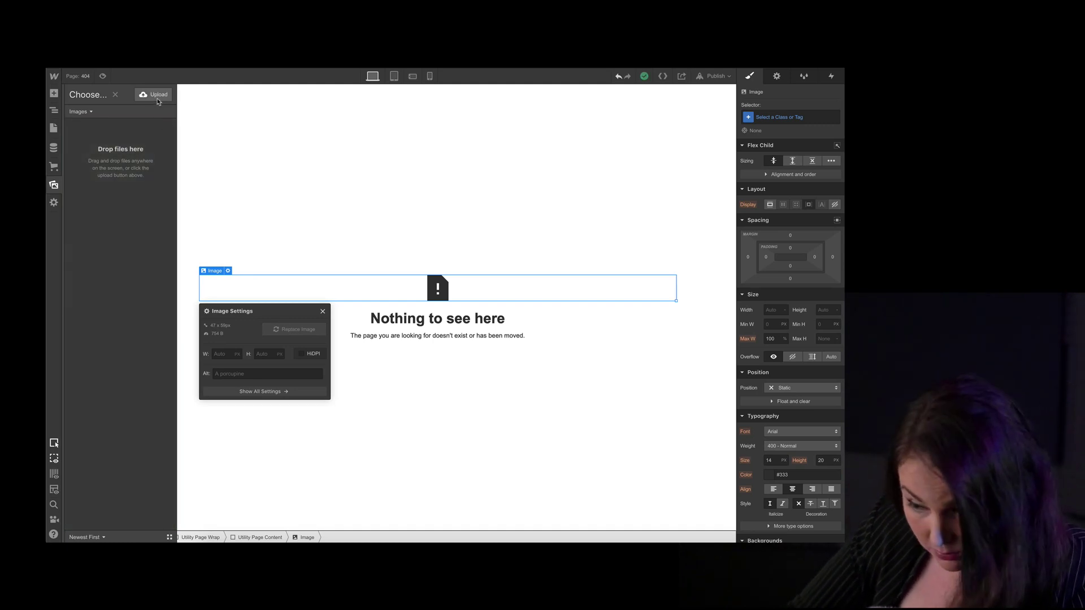
{"action": "left_click_drag", "start_coordinate": [735, 237], "coordinate": [604, 264]}
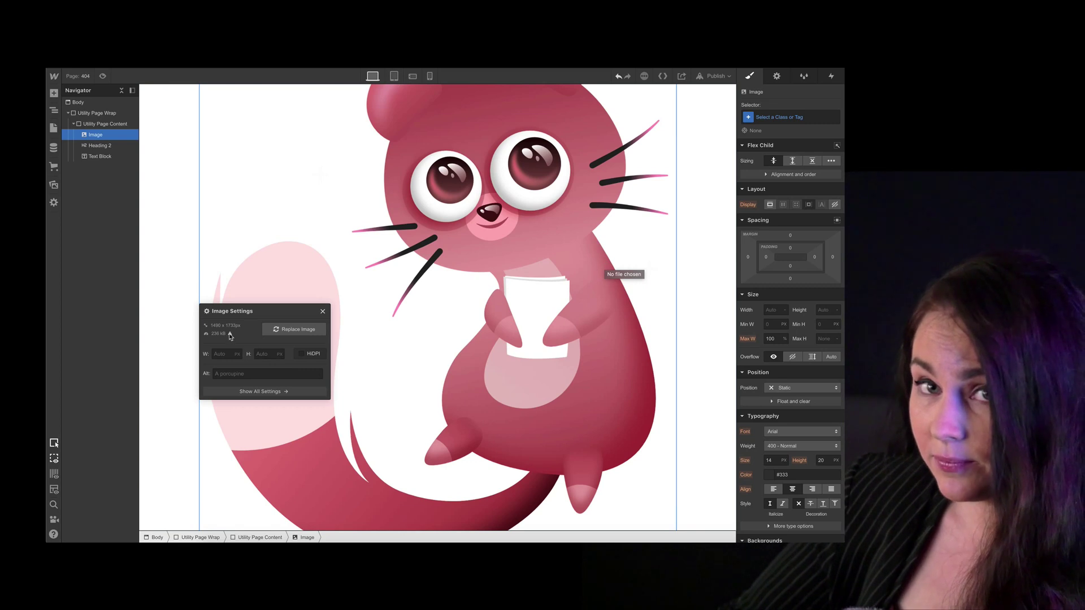
{"action": "mouse_move", "coordinate": [230, 337]}
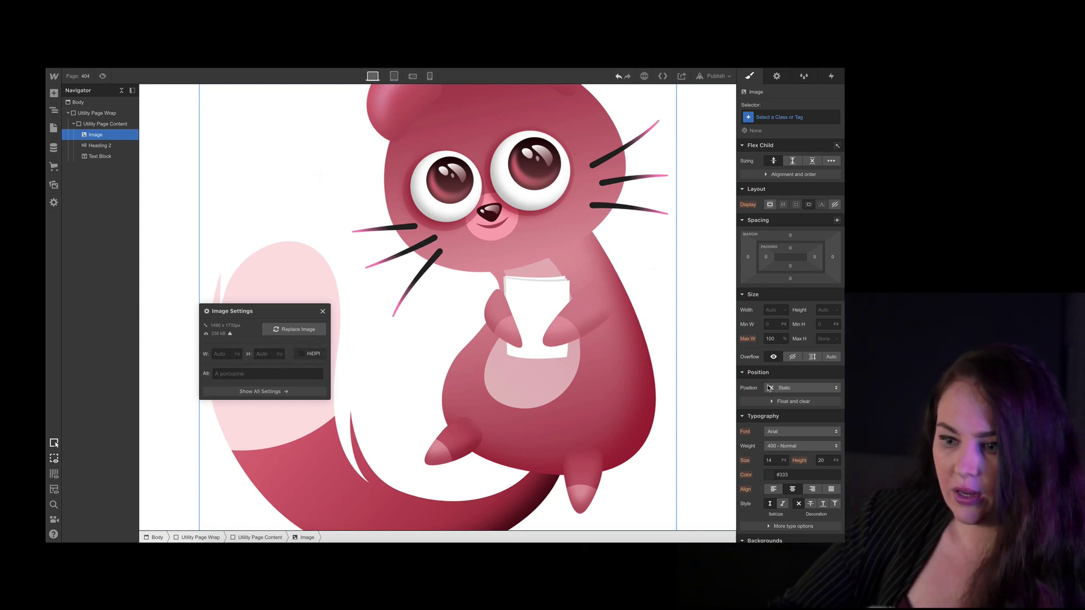
- Set the character image's width to 50%
{"action": "left_click", "coordinate": [774, 309]}
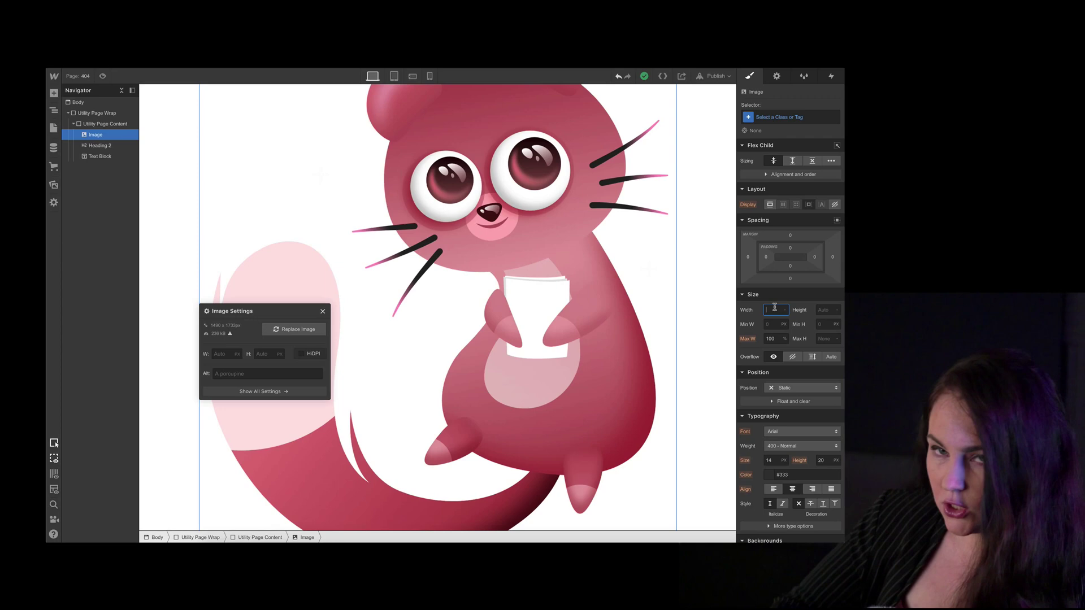
{"action": "left_click", "coordinate": [824, 309]}
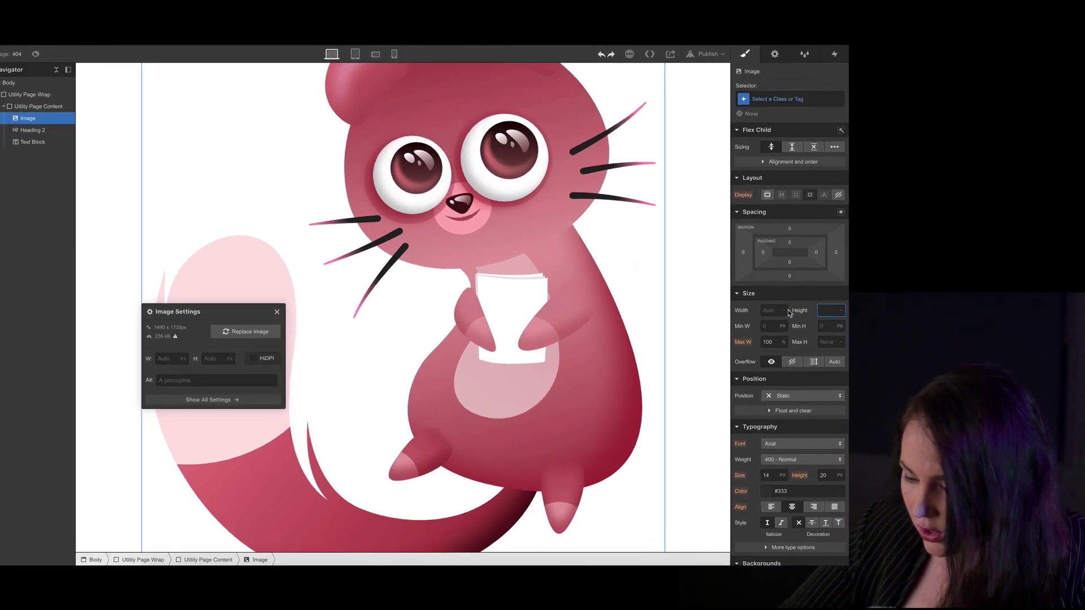
{"action": "left_click", "coordinate": [770, 305]}
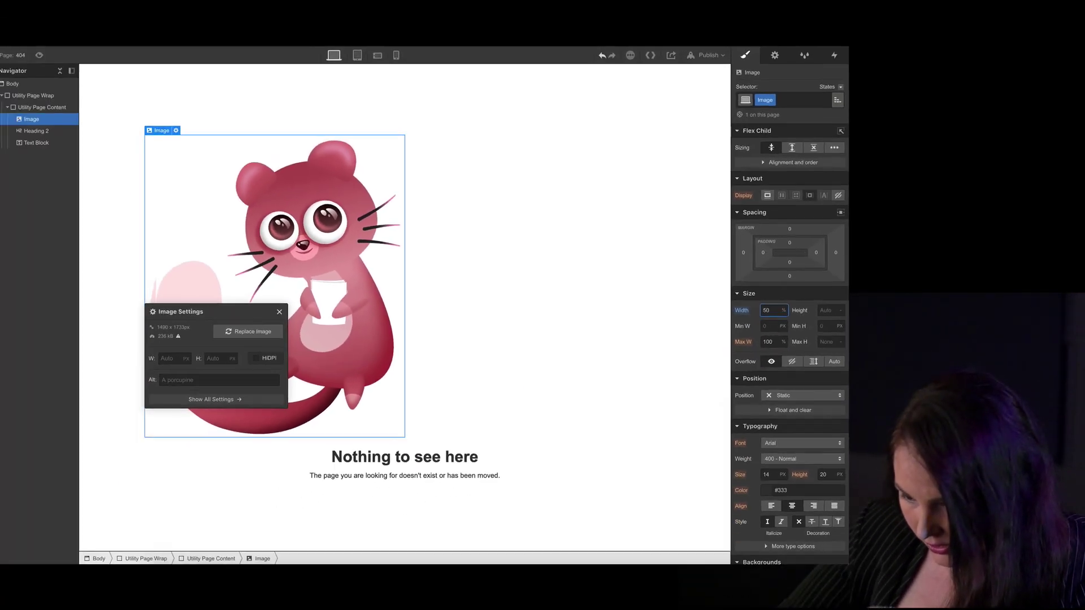
- Retype the heading as 'I have bad news' and rewrite the sentence below it
{"action": "left_click", "coordinate": [450, 432]}
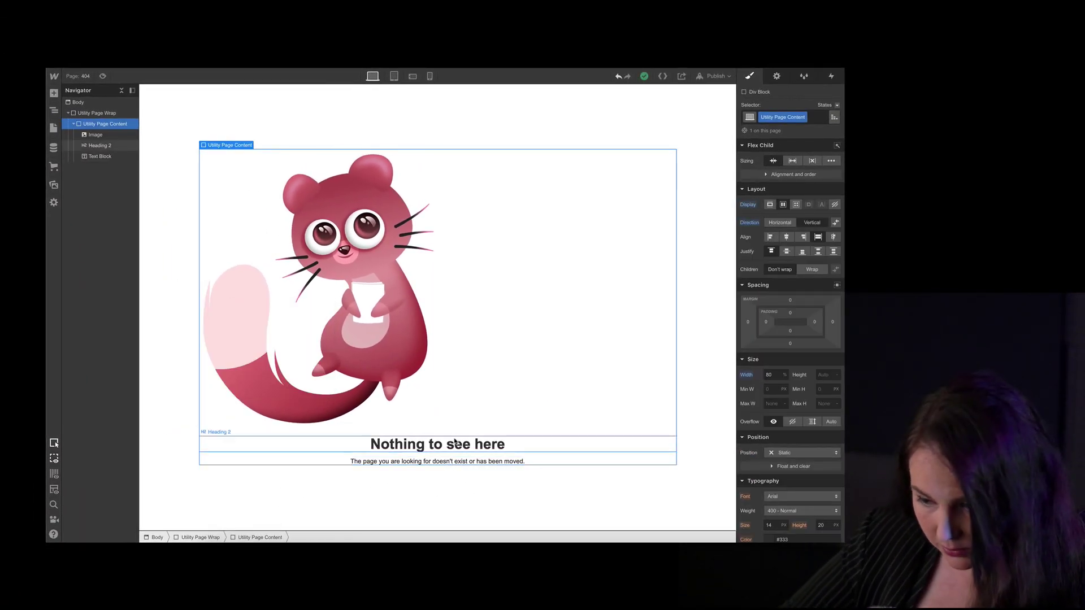
{"action": "double_click", "coordinate": [454, 438]}
{"action": "type", "text": "I have bad news"}
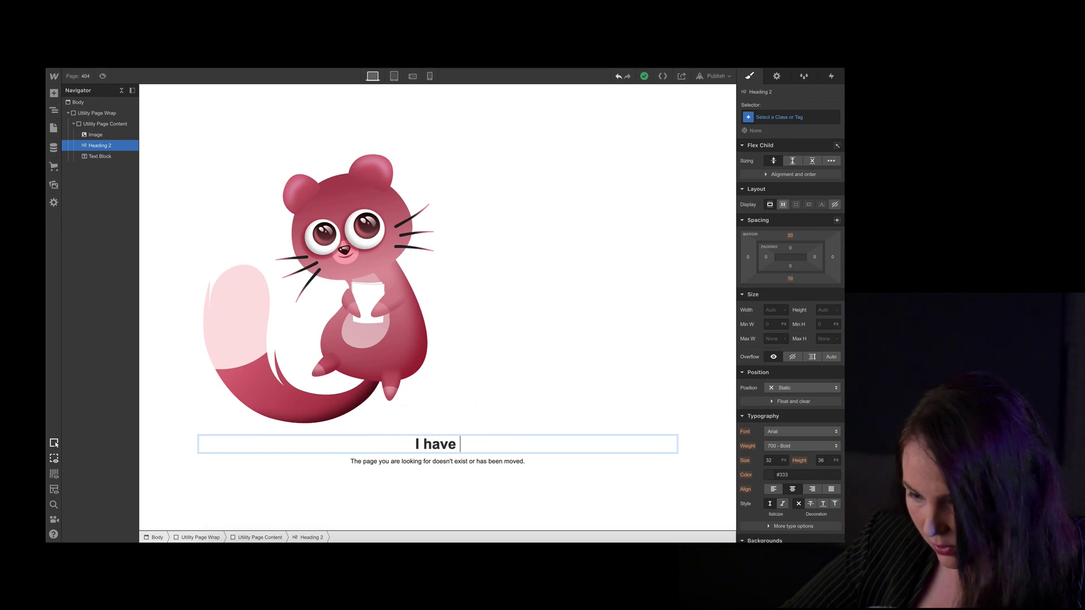
{"action": "double_click", "coordinate": [437, 461]}
{"action": "type", "text": "There's nothing to see here."}
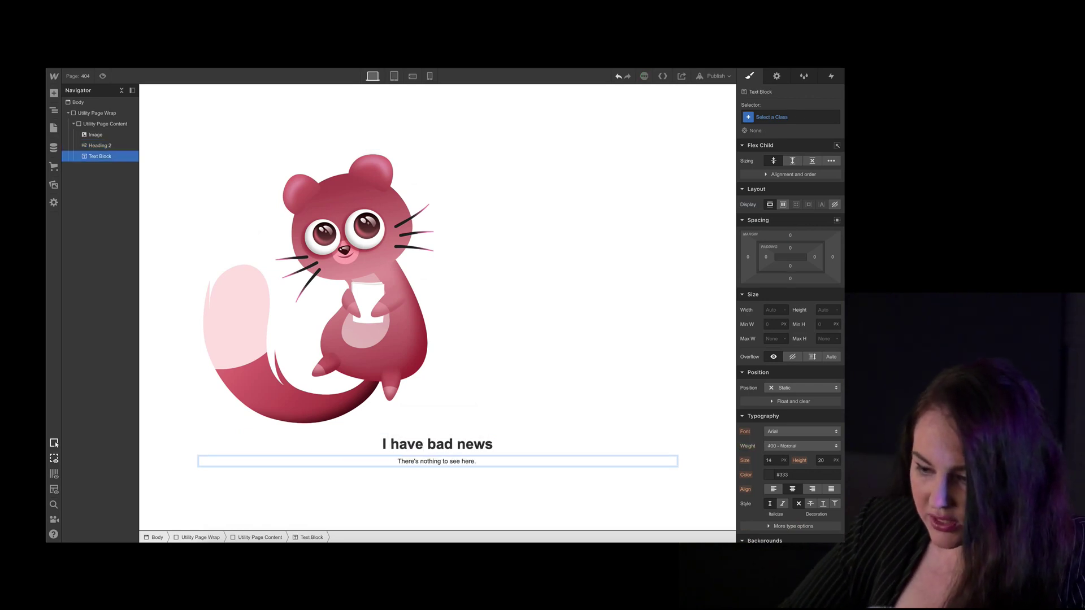
{"action": "type", "text": "consider going back."}
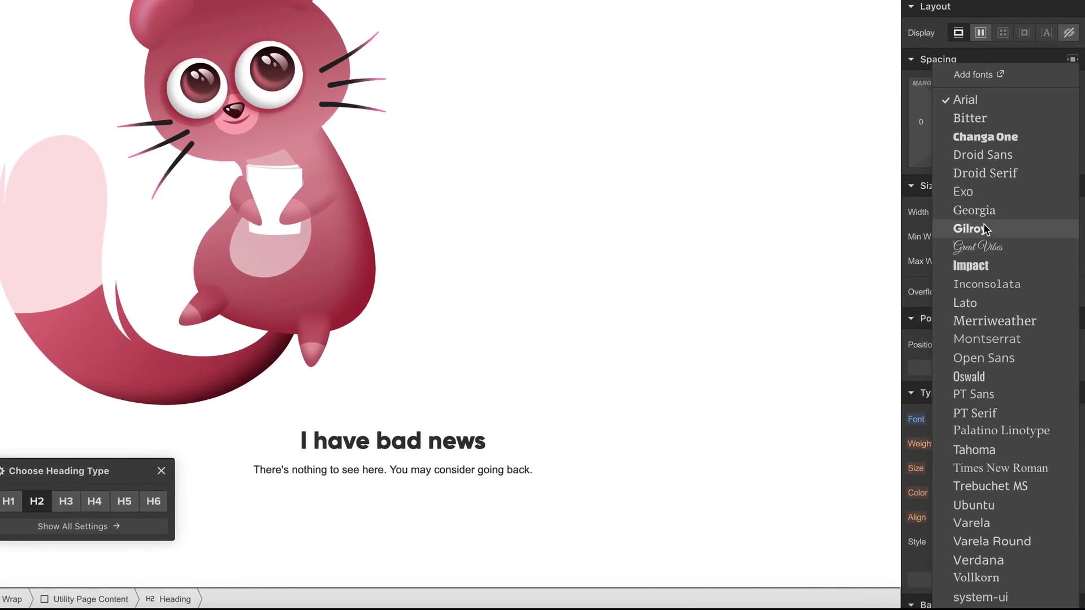
- Set the heading font to Gilroy with 70 px size and 70 line height
{"action": "left_click", "coordinate": [804, 310]}
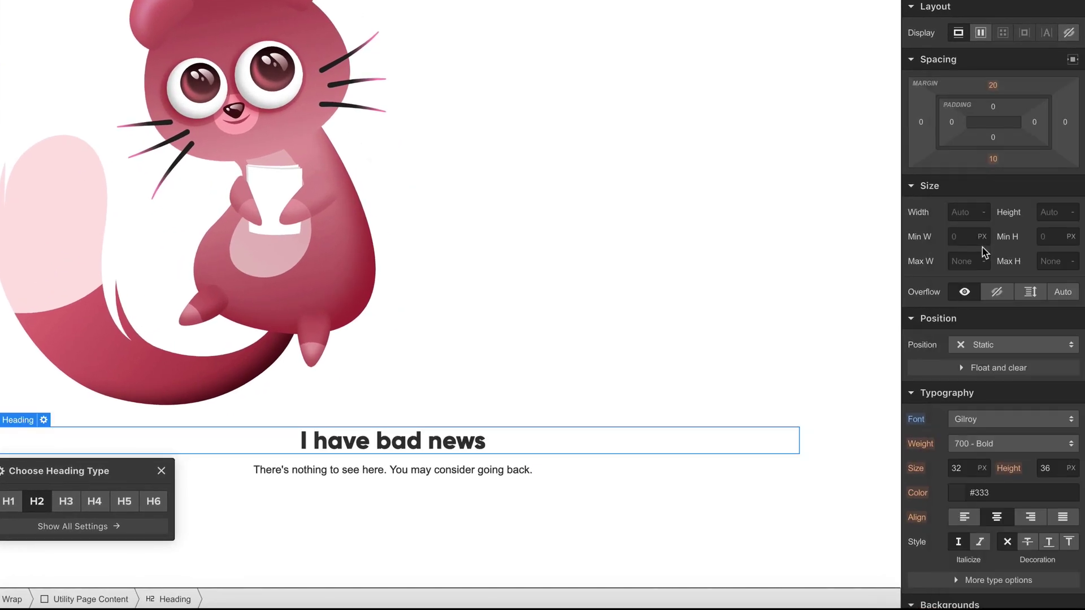
{"action": "scroll", "coordinate": [971, 446], "scroll_direction": "down", "scroll_amount": 1}
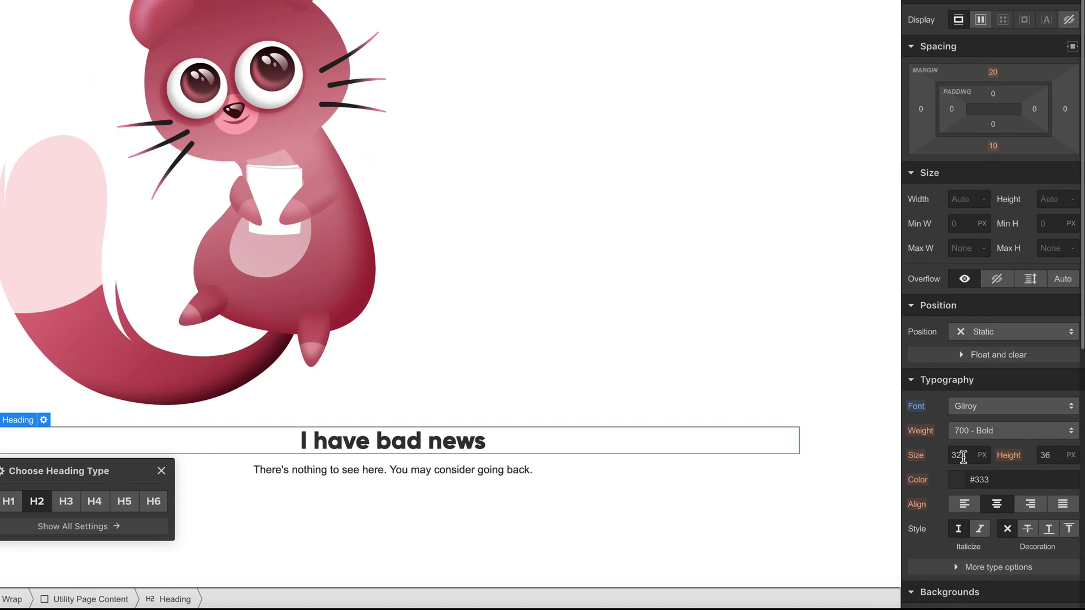
{"action": "type", "text": "70"}
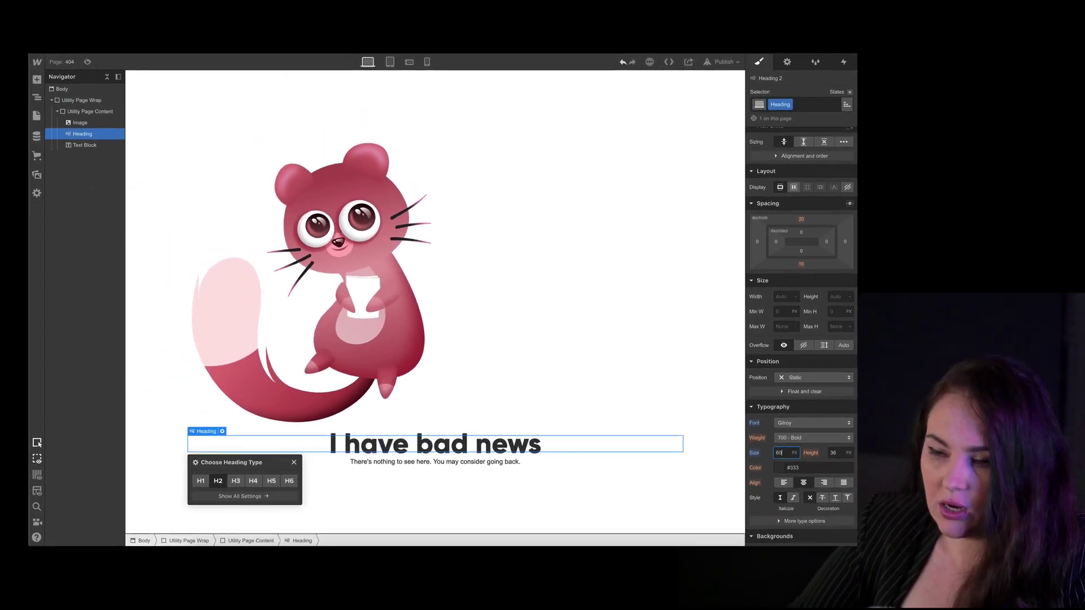
{"action": "key", "text": "Tab"}
{"action": "type", "text": "70"}
{"action": "left_click", "coordinate": [793, 518]}
{"action": "scroll", "coordinate": [791, 395], "scroll_direction": "down", "scroll_amount": 3}
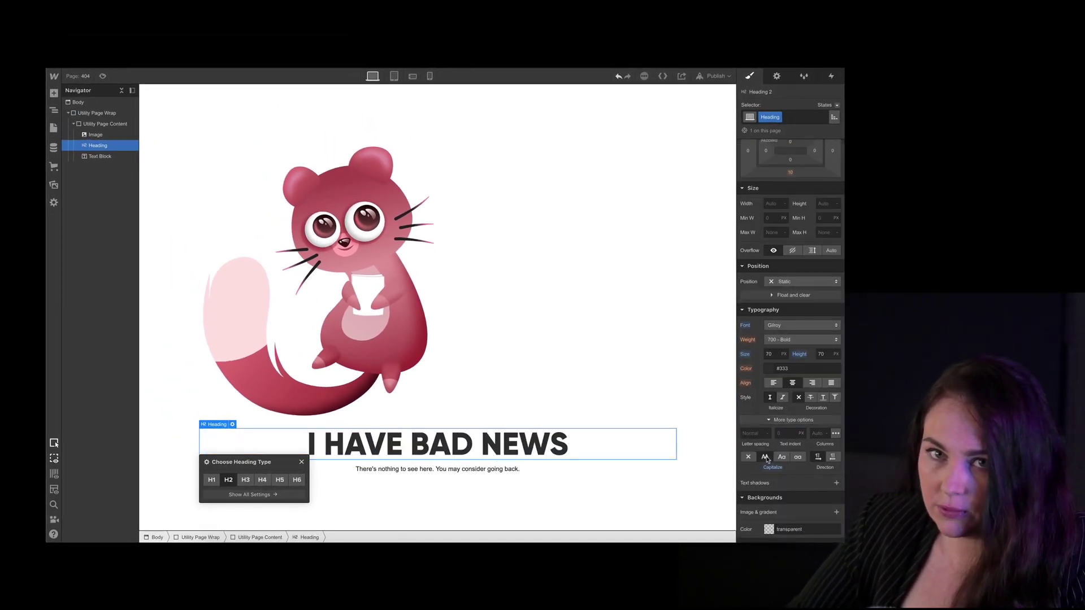
- Set the sentence below the heading to Gilroy at 24 px size
{"action": "left_click", "coordinate": [621, 469]}
{"action": "left_click", "coordinate": [801, 325]}
{"action": "left_click", "coordinate": [780, 325]}
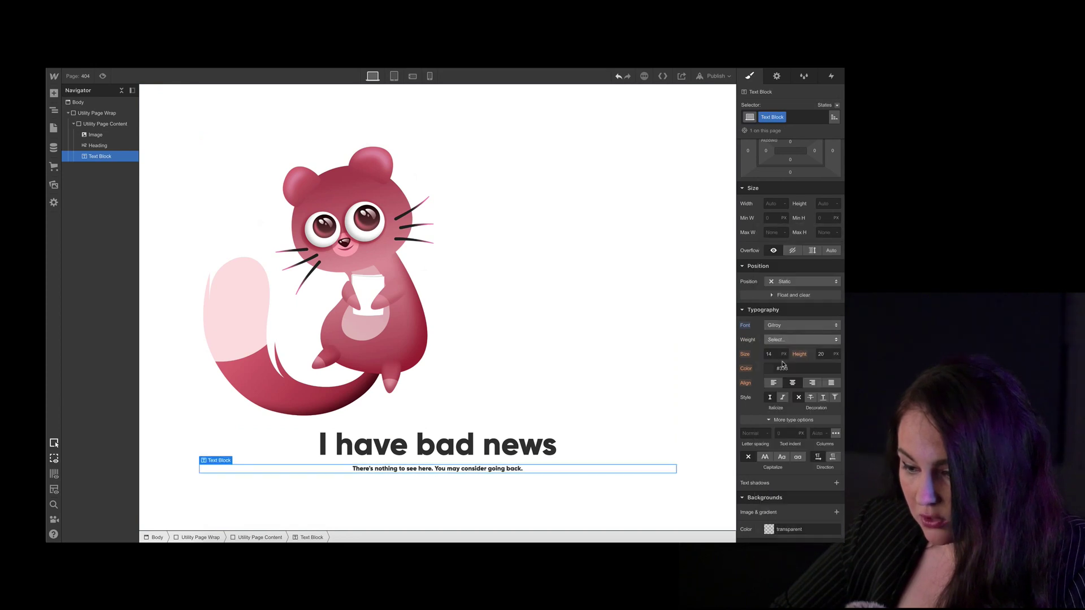
{"action": "left_click", "coordinate": [776, 354]}
{"action": "type", "text": "24"}
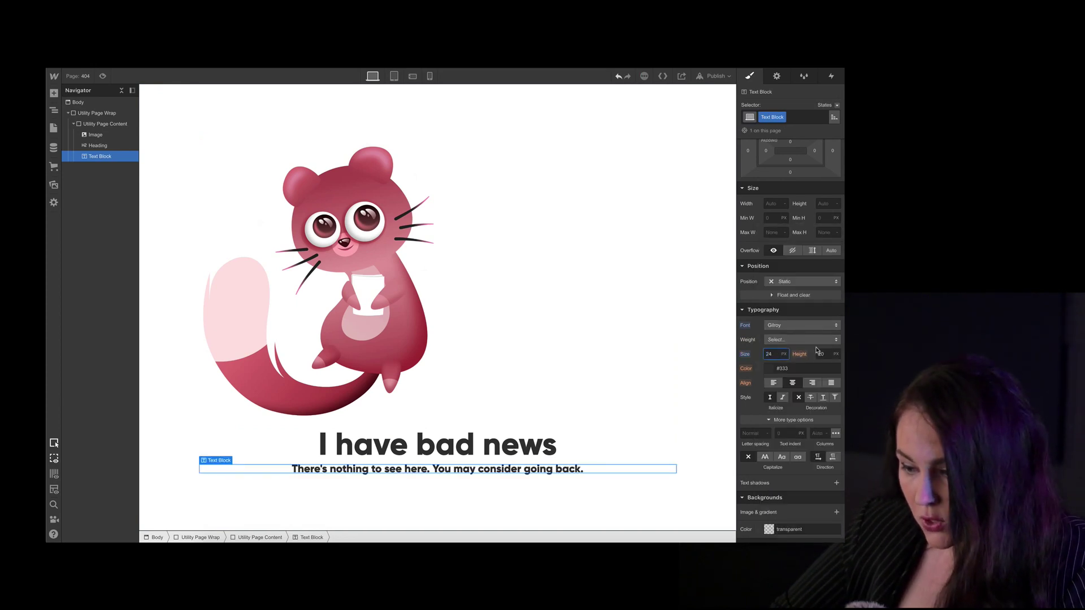
{"action": "left_click", "coordinate": [822, 353]}
- Give the sentence a 30 line height and the 404 heading a 150 px line height
{"action": "type", "text": "30"}
{"action": "scroll", "coordinate": [799, 283], "scroll_direction": "up", "scroll_amount": 2}
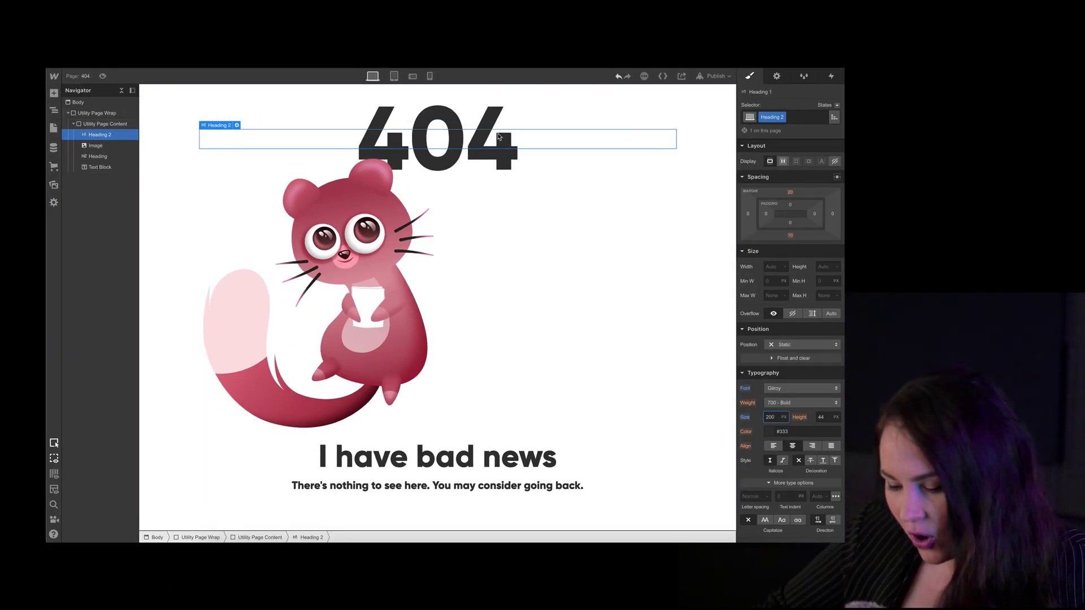
{"action": "left_click", "coordinate": [825, 416]}
{"action": "type", "text": "130"}
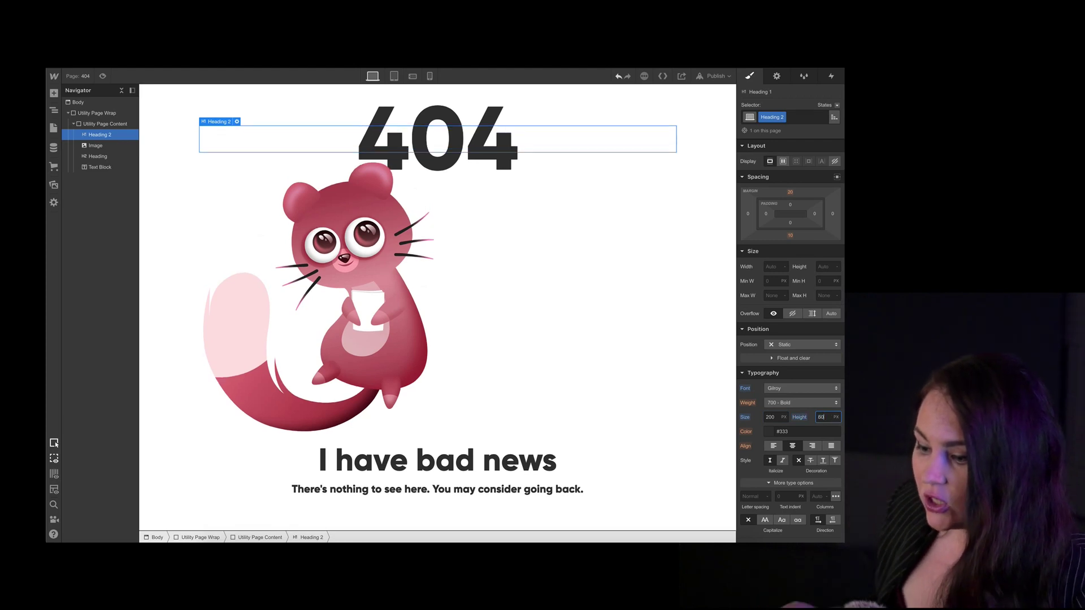
{"action": "key", "text": "shift+Up"}
{"action": "key", "text": "shift+Up"}
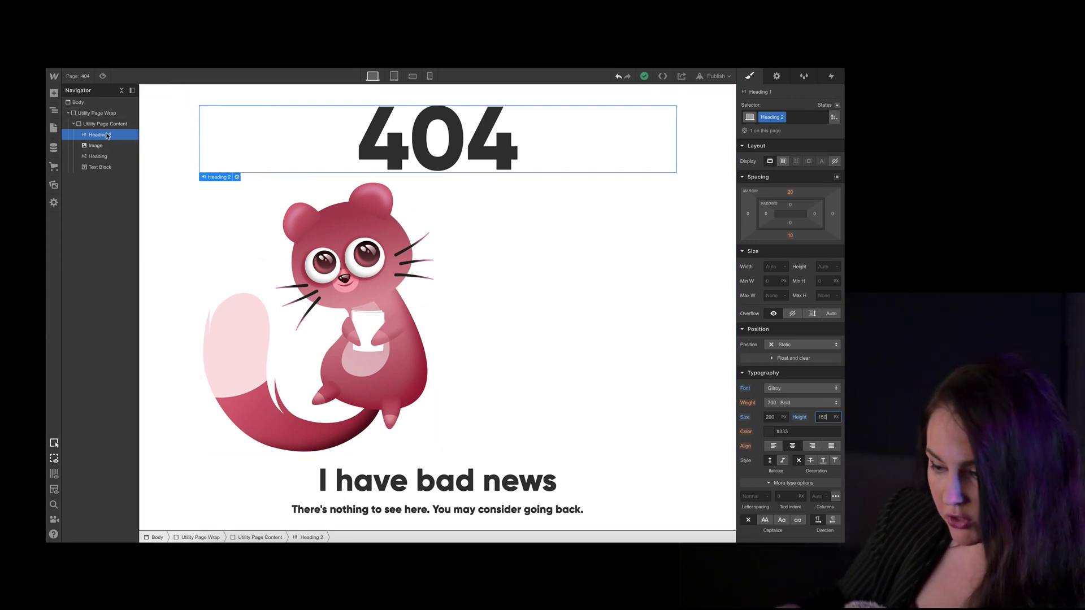
{"action": "left_click", "coordinate": [55, 93]}
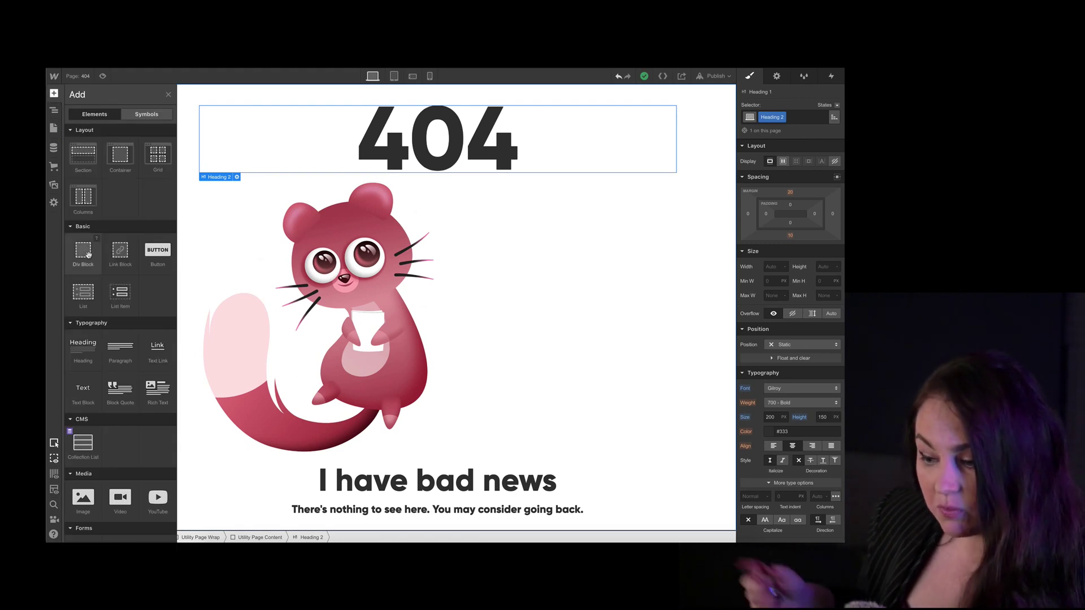
- Add a Div Block atop the content and move the 404 heading and cat image into it
{"action": "left_click_drag", "start_coordinate": [88, 255], "coordinate": [101, 144]}
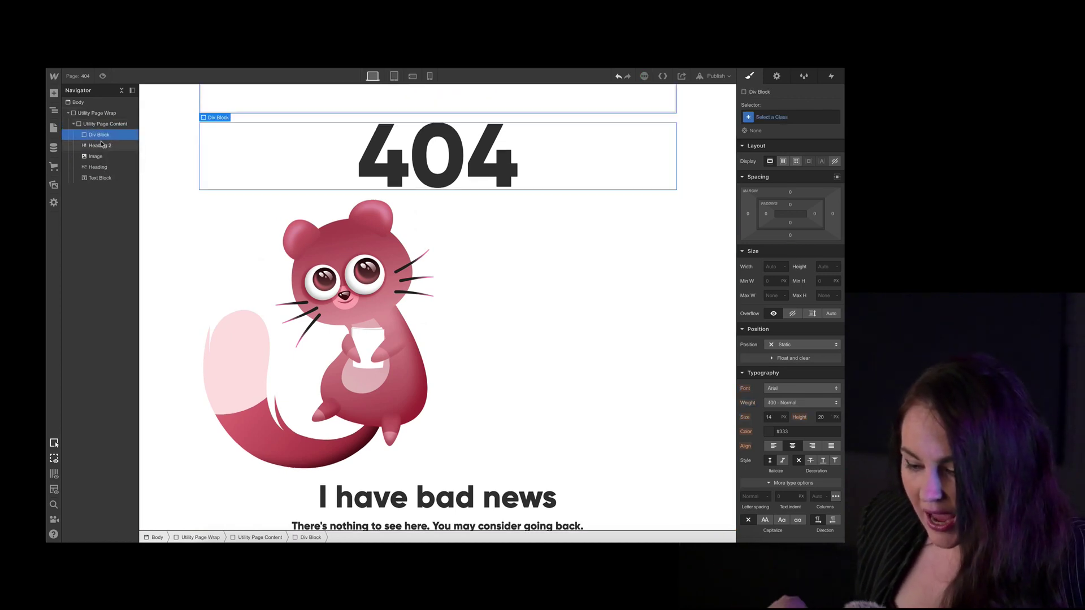
{"action": "left_click", "coordinate": [96, 156]}
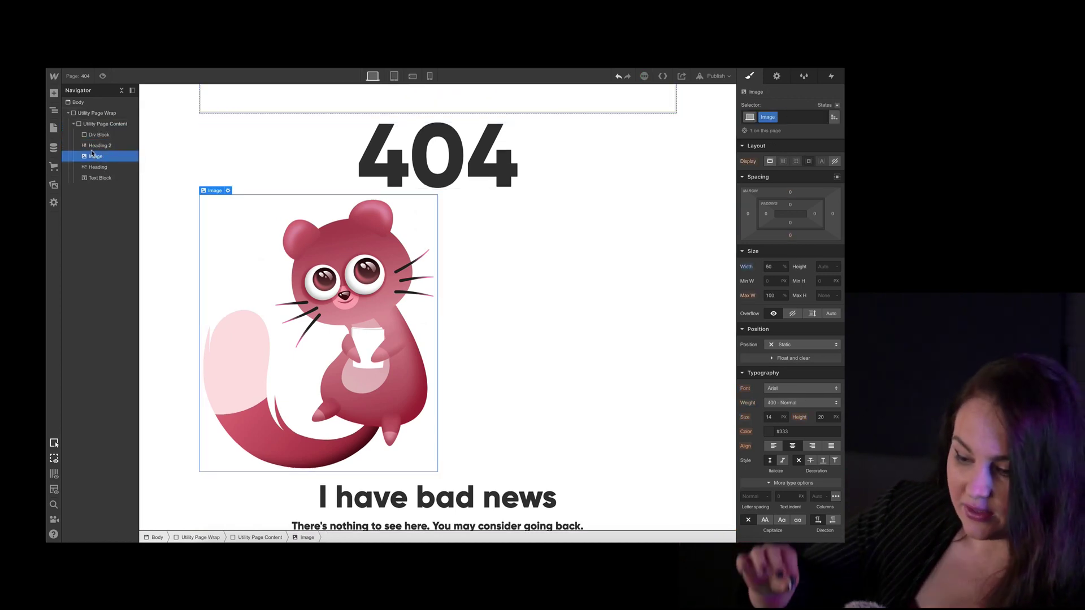
{"action": "left_click", "coordinate": [95, 146]}
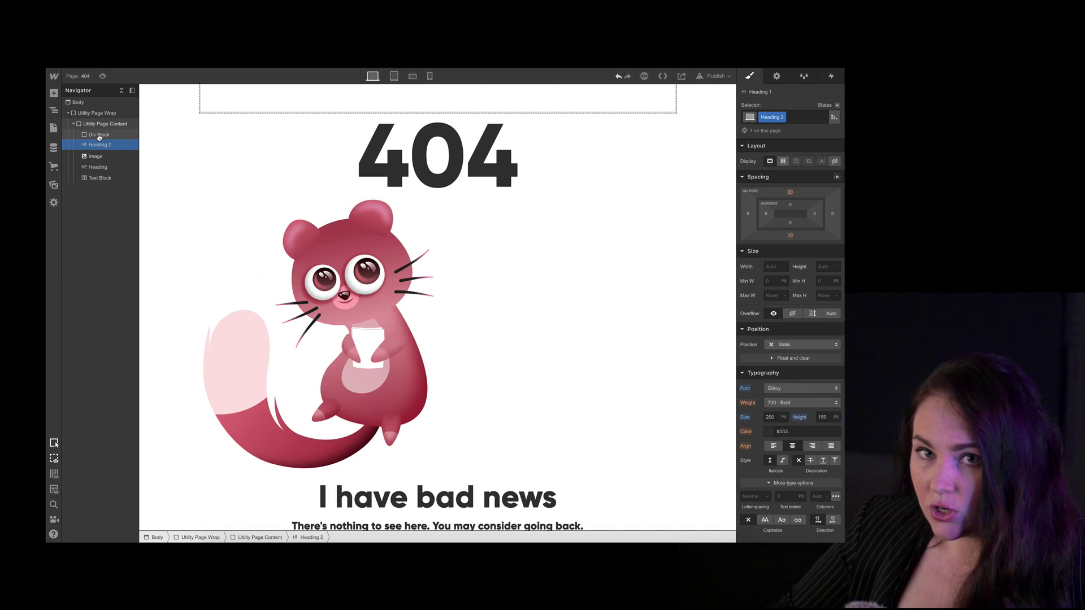
{"action": "left_click_drag", "start_coordinate": [99, 137], "coordinate": [108, 144]}
{"action": "left_click", "coordinate": [96, 156]}
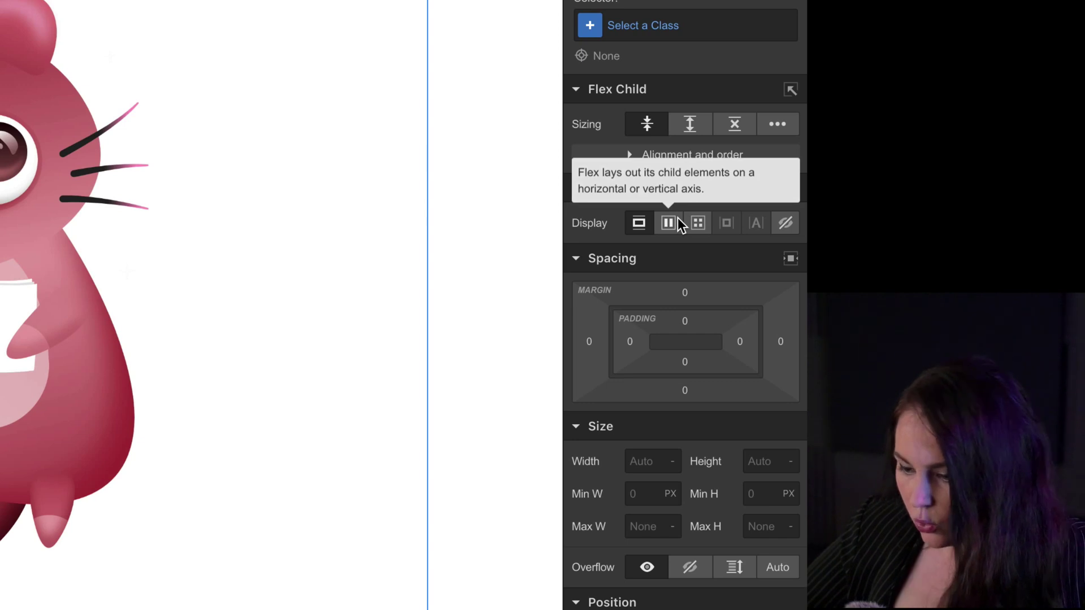
- Make the div block a flex layout centred both ways with children wrapping
{"action": "left_click", "coordinate": [677, 223]}
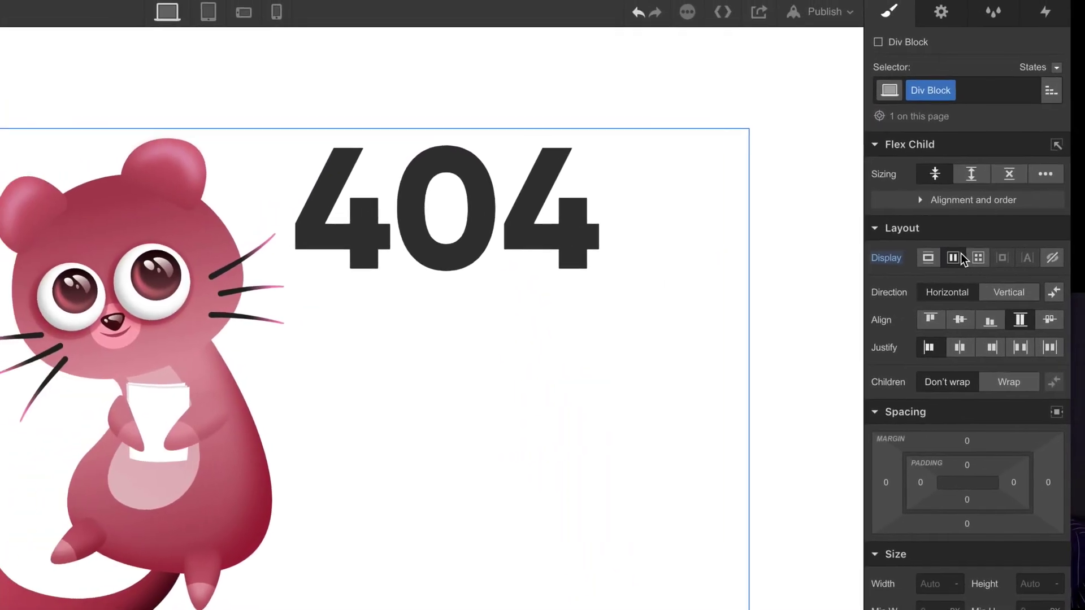
{"action": "left_click", "coordinate": [961, 325]}
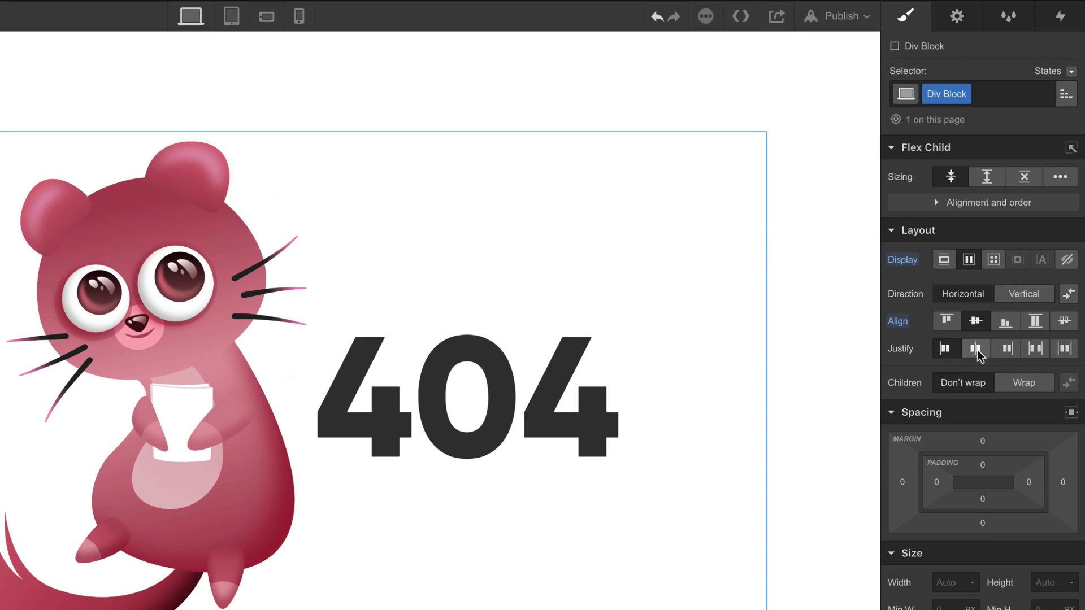
{"action": "left_click", "coordinate": [977, 350]}
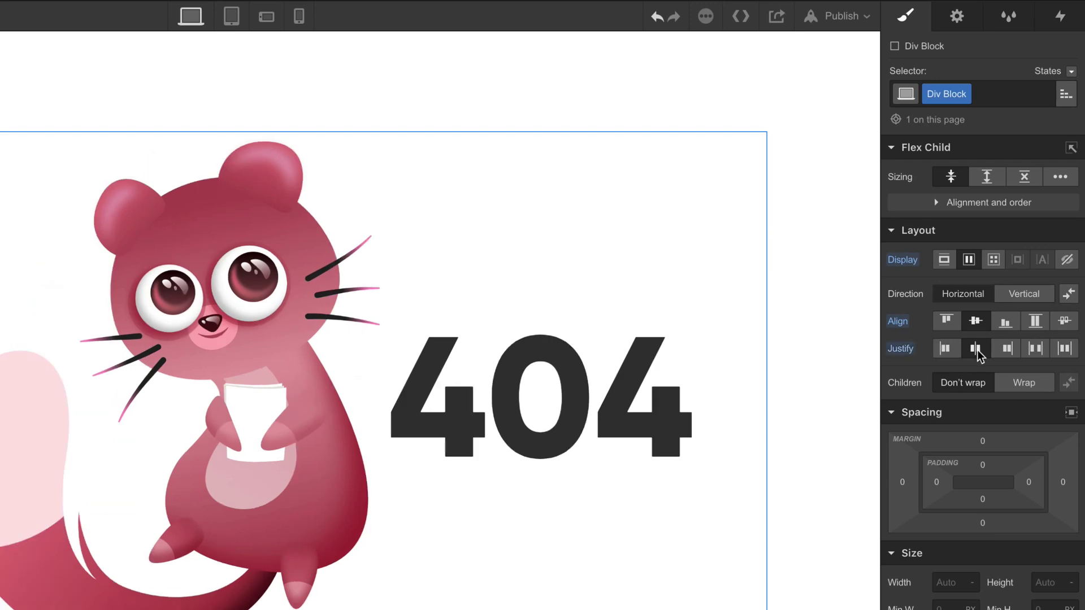
{"action": "left_click", "coordinate": [1039, 379]}
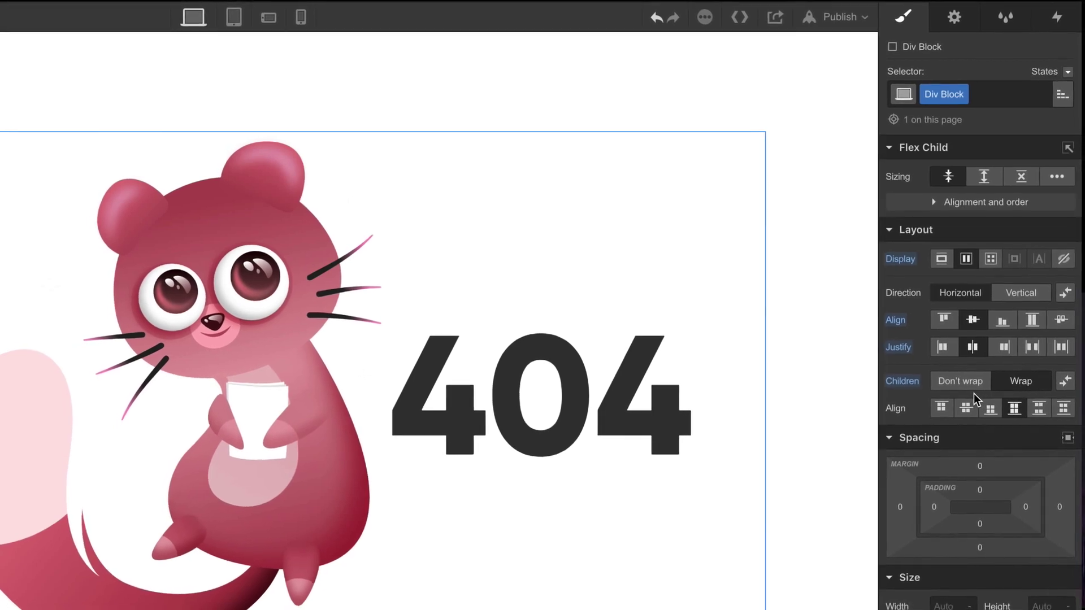
- Set the 404 heading's width to 100
{"action": "left_click", "coordinate": [602, 426]}
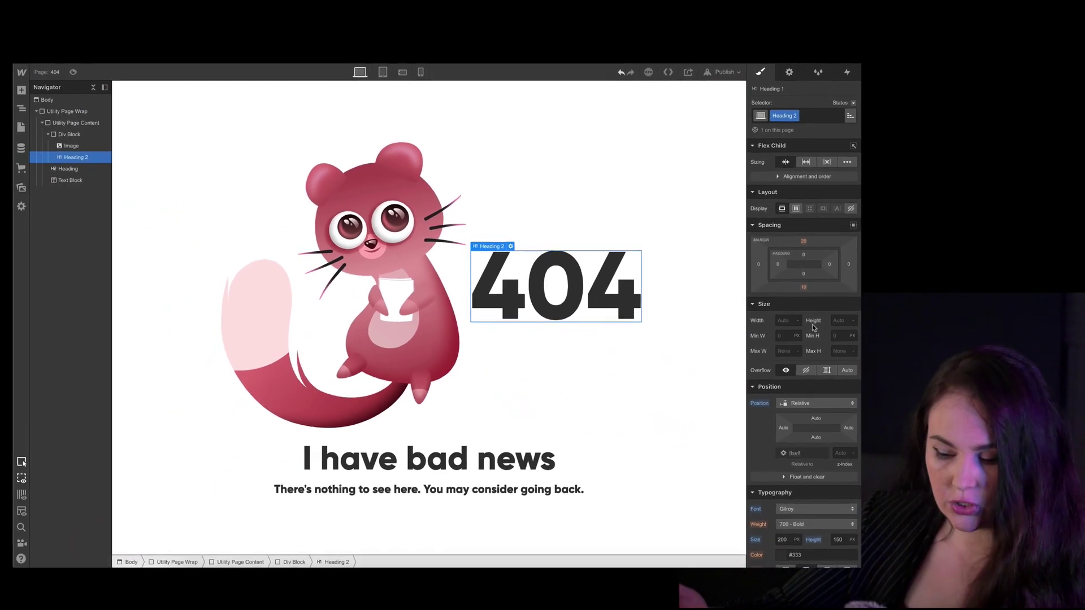
{"action": "left_click", "coordinate": [778, 313]}
{"action": "type", "text": "100"}
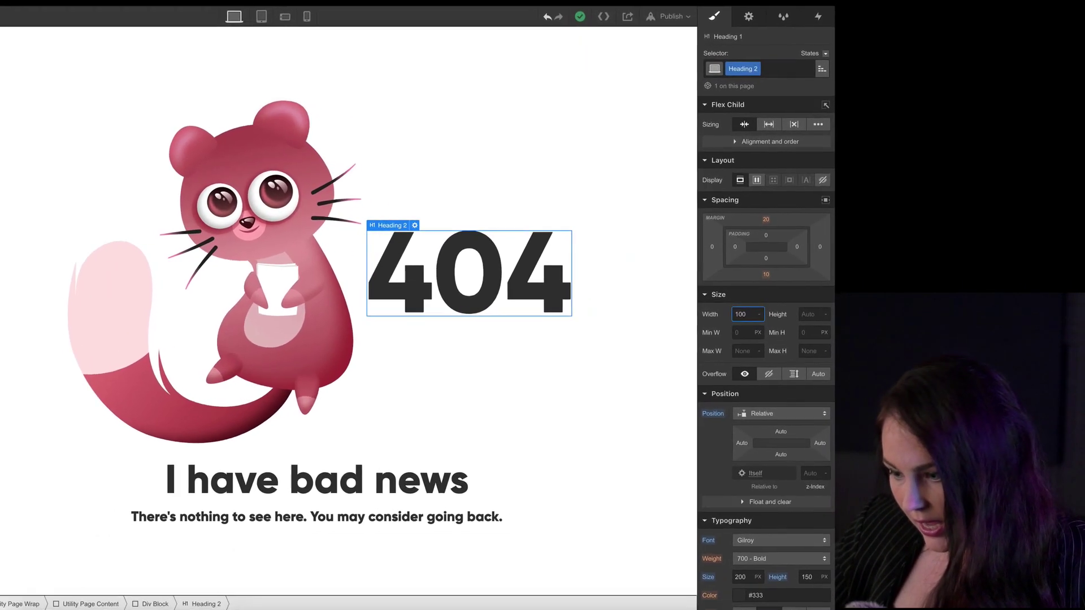
- Make the 404 heading 100% wide and position it absolutely over the cat
{"action": "type", "text": "%"}
{"action": "key", "text": "Return"}
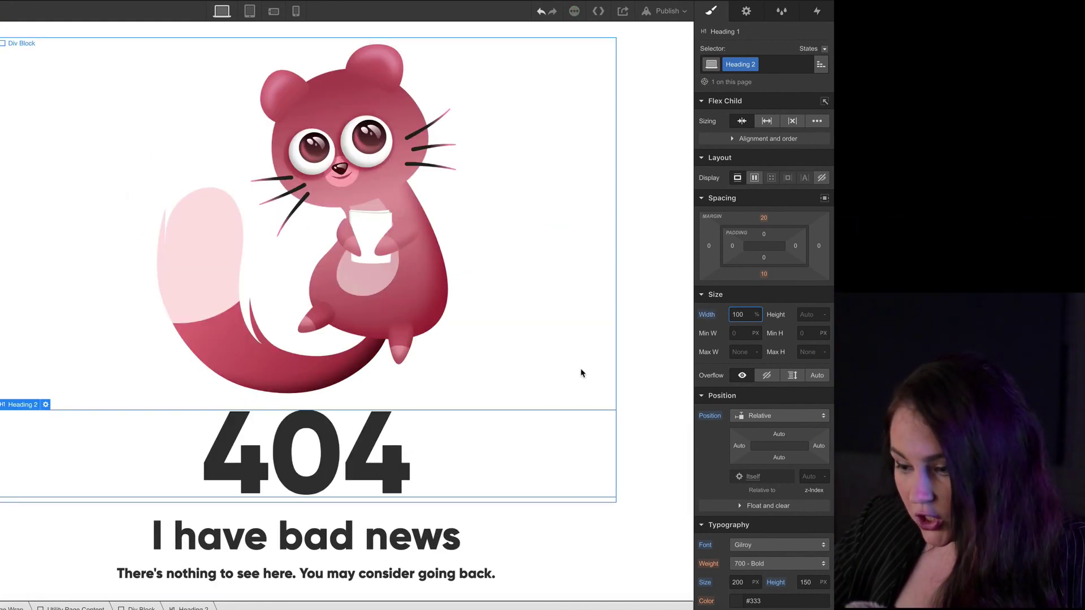
{"action": "left_click", "coordinate": [769, 416]}
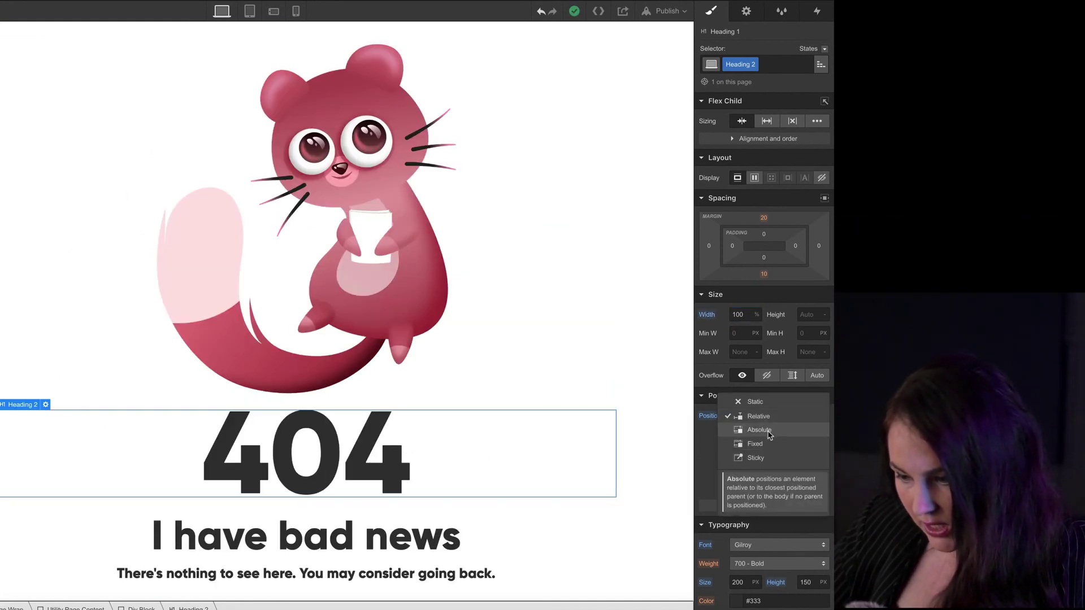
{"action": "left_click", "coordinate": [772, 431]}
- Enlarge the 404 text to 590 px and give it z-index 1
{"action": "scroll", "coordinate": [737, 471], "scroll_direction": "down", "scroll_amount": 5}
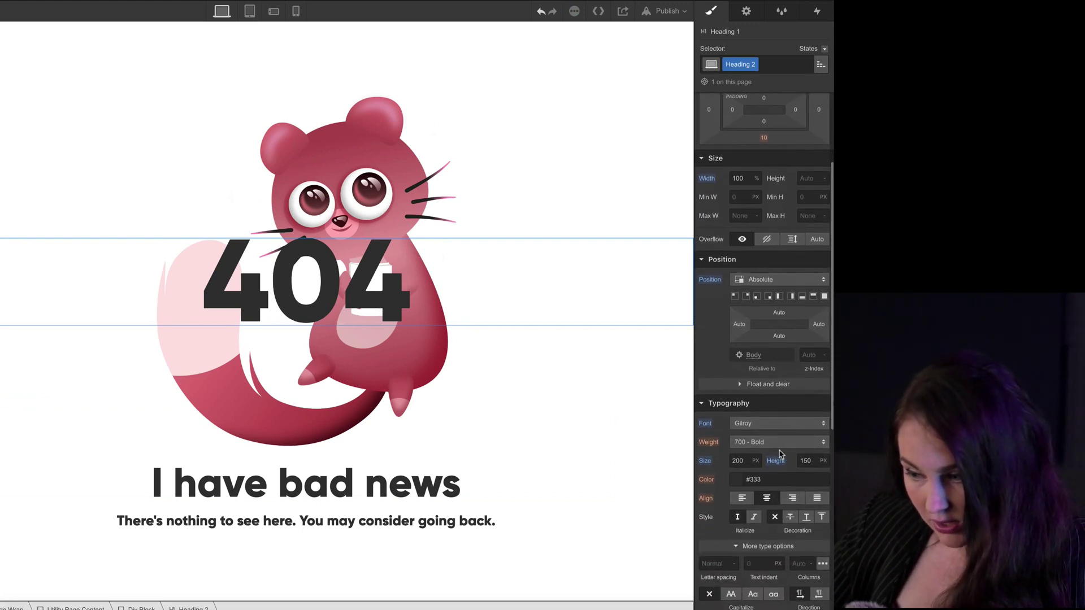
{"action": "key", "text": "shift+Up"}
{"action": "key", "text": "shift+Up"}
{"action": "key", "text": "shift+Up"}
{"action": "key", "text": "shift+Up"}
{"action": "key", "text": "shift+Up"}
{"action": "key", "text": "shift+Up"}
{"action": "key", "text": "shift+Up"}
{"action": "key", "text": "shift+Up"}
{"action": "key", "text": "shift+Up"}
{"action": "key", "text": "shift+Up"}
{"action": "key", "text": "shift+Up"}
{"action": "key", "text": "shift+Up"}
{"action": "key", "text": "shift+Up"}
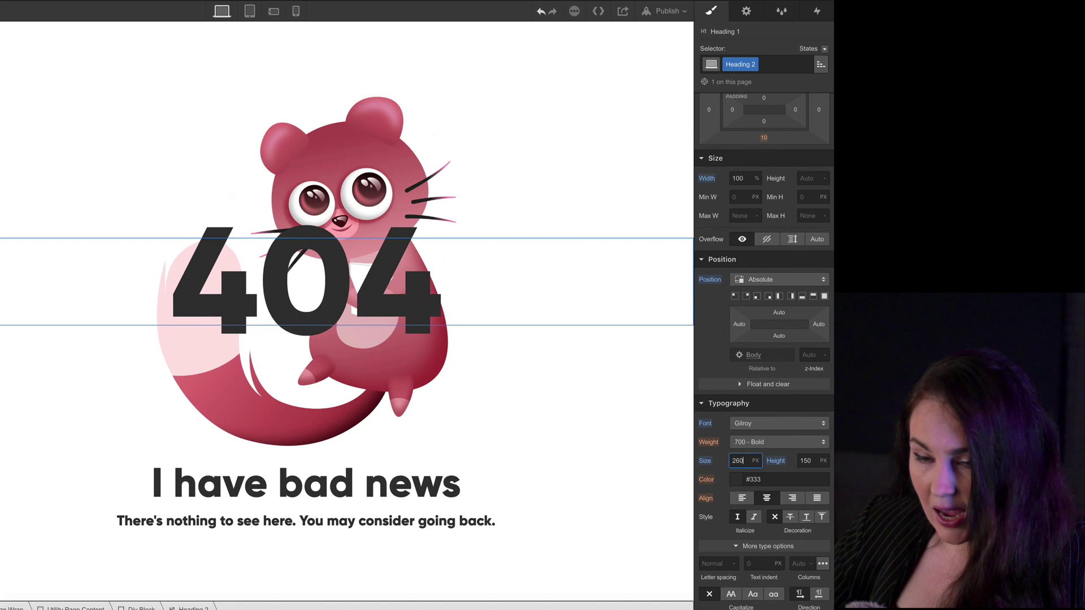
{"action": "key", "text": "shift+Up"}
{"action": "key", "text": "shift+Up"}
{"action": "key", "text": "shift+Up"}
{"action": "key", "text": "shift+Up"}
{"action": "key", "text": "shift+Up"}
{"action": "key", "text": "shift+Up"}
{"action": "key", "text": "shift+Up"}
{"action": "key", "text": "shift+Up"}
{"action": "key", "text": "shift+Up"}
{"action": "key", "text": "shift+Up"}
{"action": "key", "text": "shift+Up"}
{"action": "key", "text": "shift+Up"}
{"action": "key", "text": "shift+Up"}
{"action": "key", "text": "shift+Up"}
{"action": "key", "text": "shift+Up"}
{"action": "key", "text": "shift+Up"}
{"action": "key", "text": "shift+Up"}
{"action": "key", "text": "shift+Up"}
{"action": "key", "text": "shift+Up"}
{"action": "key", "text": "shift+Up"}
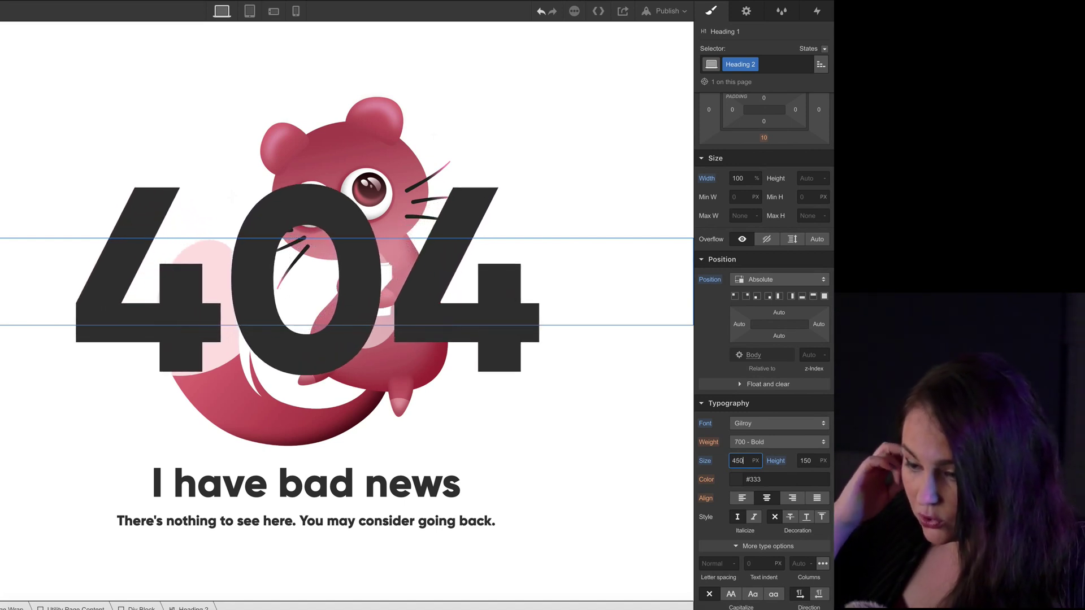
{"action": "key", "text": "shift+Up"}
{"action": "key", "text": "shift+Up"}
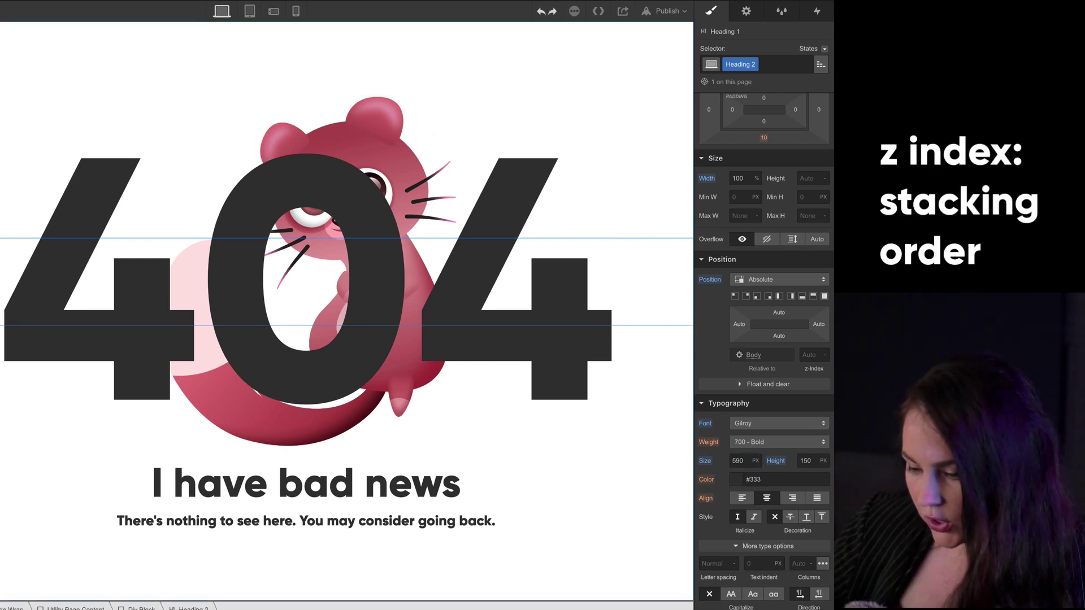
{"action": "left_click", "coordinate": [284, 214]}
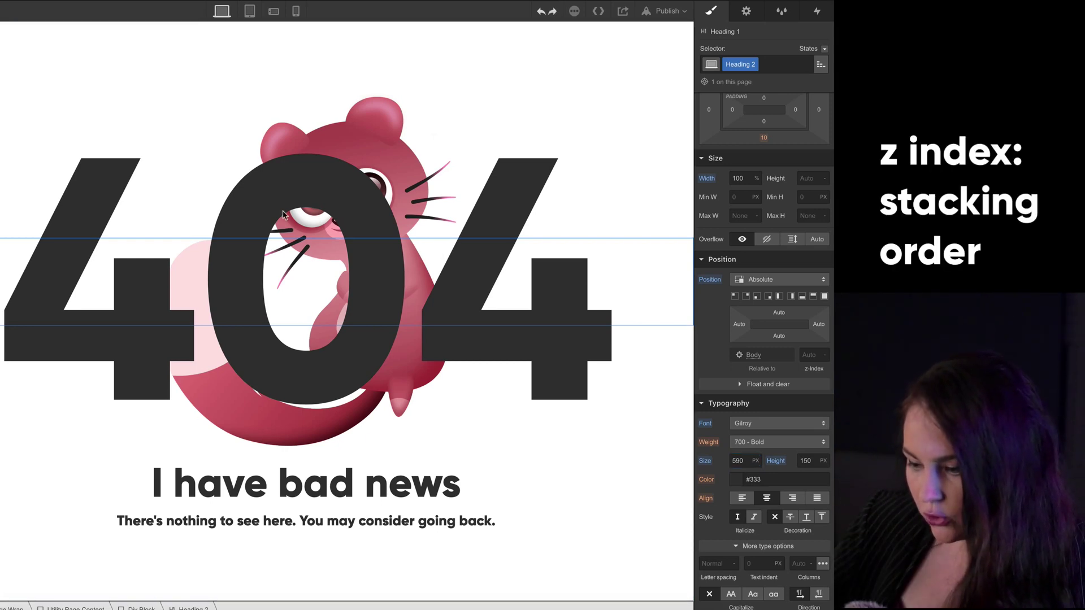
{"action": "left_click", "coordinate": [810, 351]}
{"action": "type", "text": "1"}
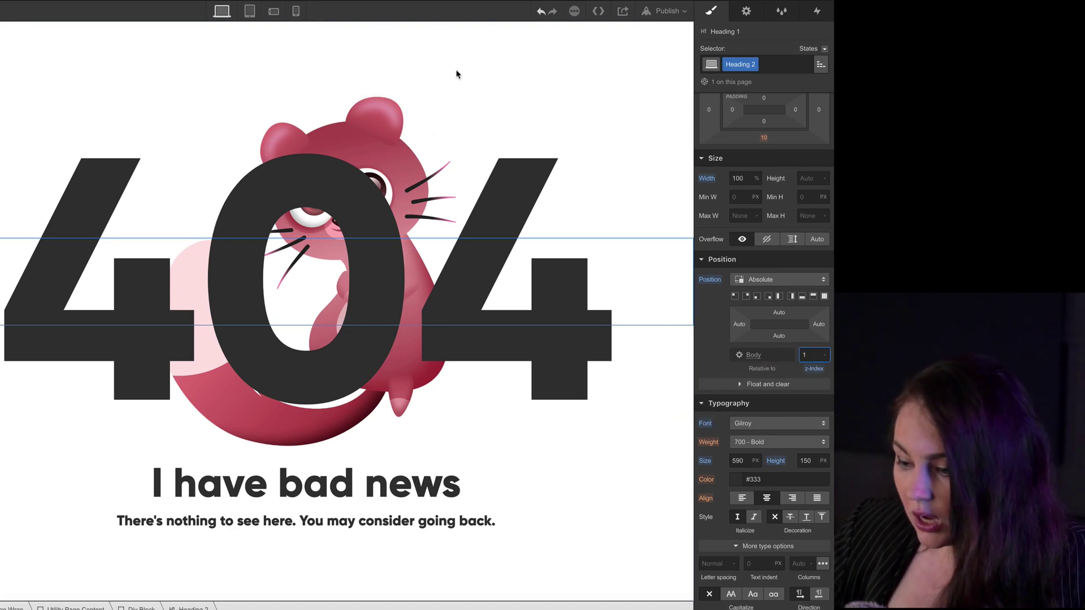
{"action": "left_click", "coordinate": [449, 133]}
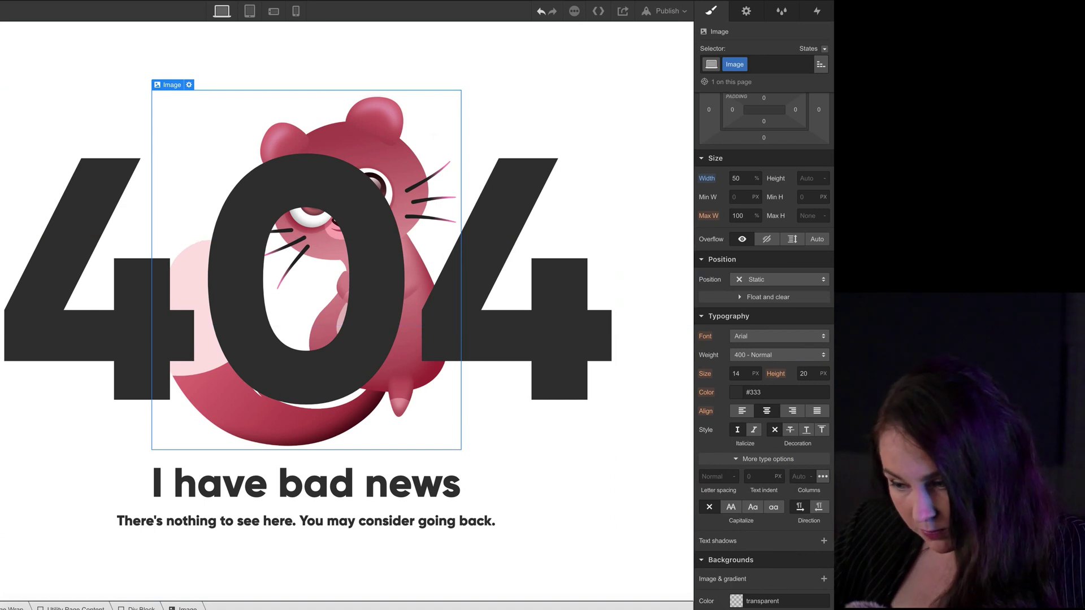
- Give the cat image relative positioning and z-index 100 so it sits in front of the 404
{"action": "left_click", "coordinate": [779, 280]}
{"action": "left_click", "coordinate": [773, 294]}
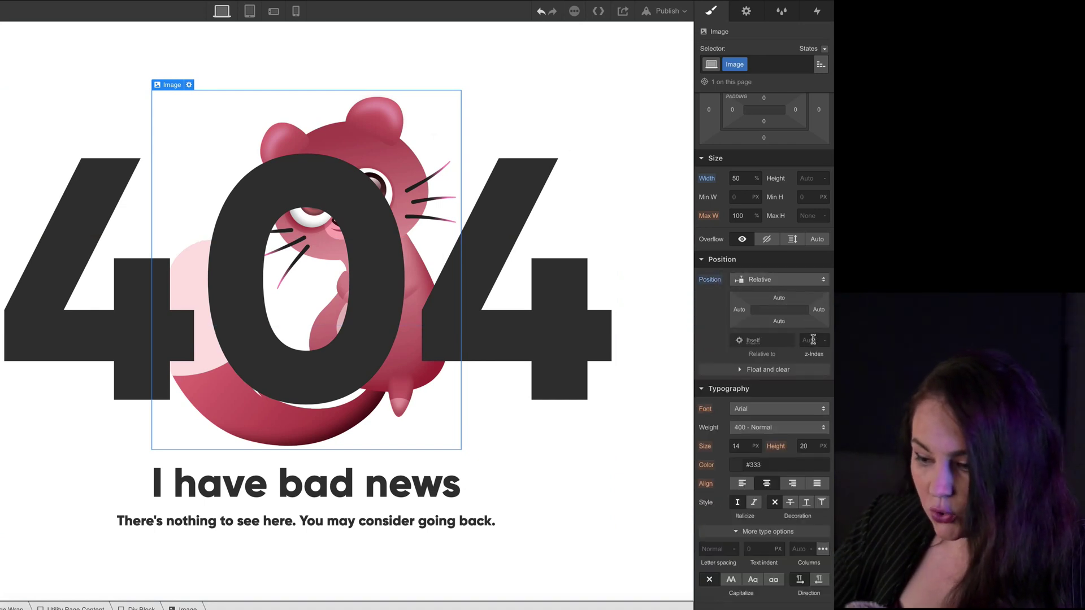
{"action": "type", "text": "100"}
{"action": "key", "text": "Return"}
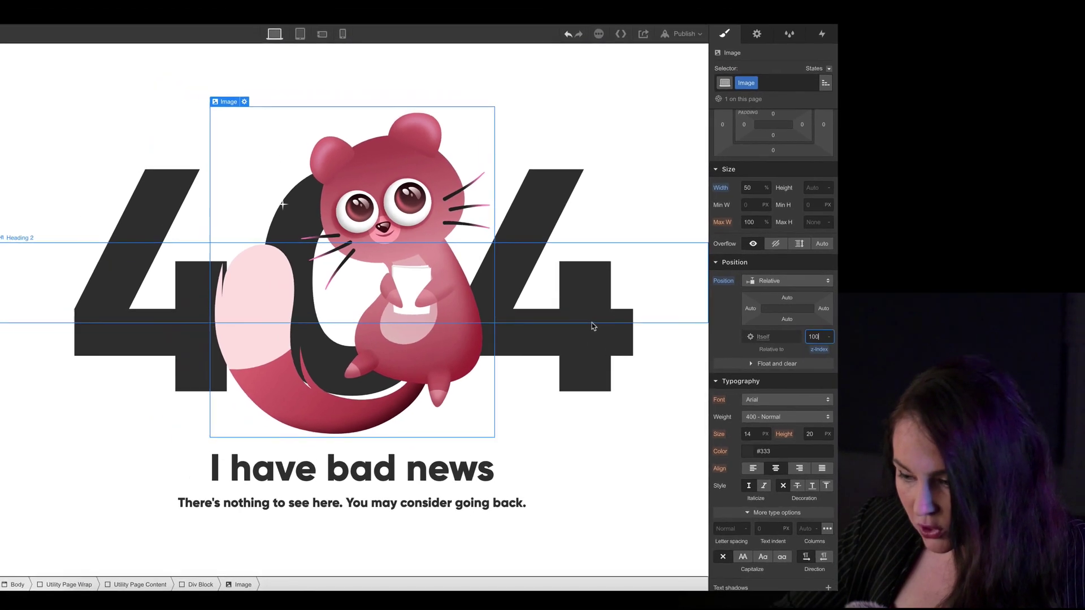
{"action": "left_click", "coordinate": [592, 322]}
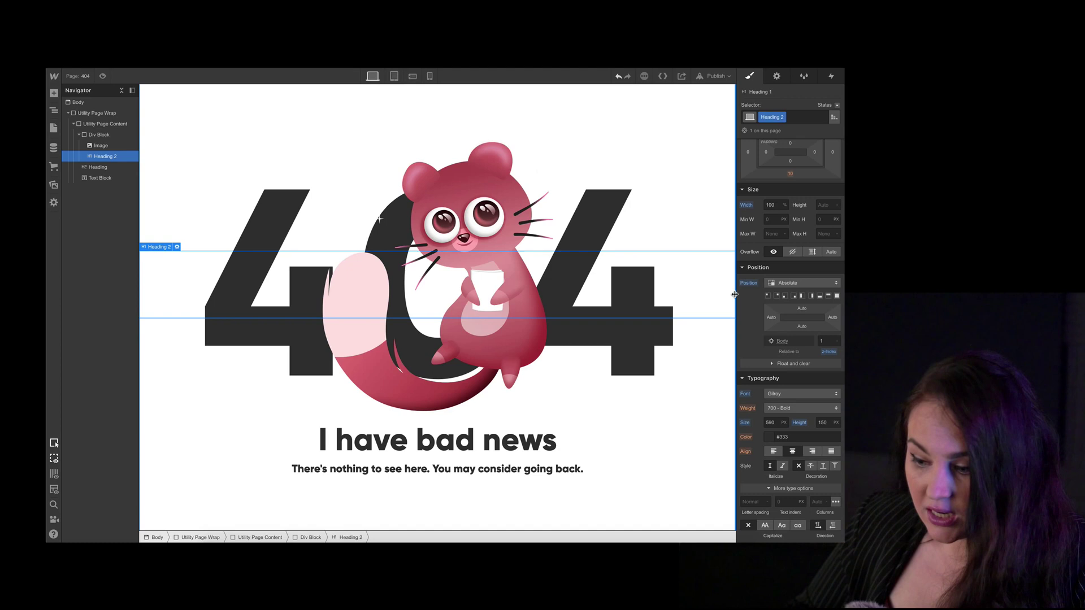
- Test the 404 layout at narrower canvas widths, then preview the page without editor panels
{"action": "left_click_drag", "start_coordinate": [734, 294], "coordinate": [641, 305]}
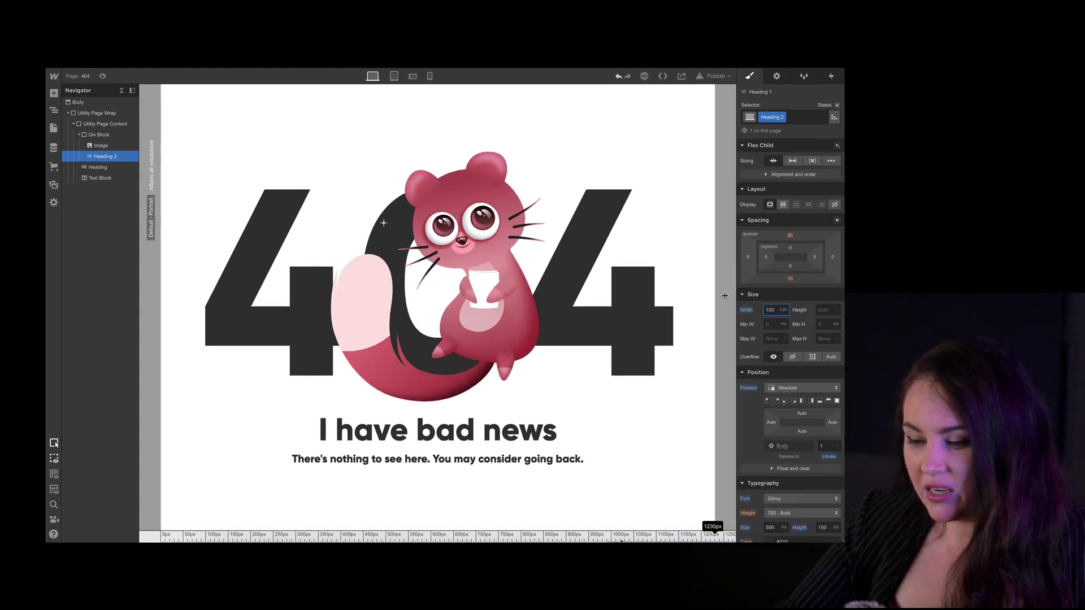
{"action": "left_click_drag", "start_coordinate": [716, 299], "coordinate": [745, 256]}
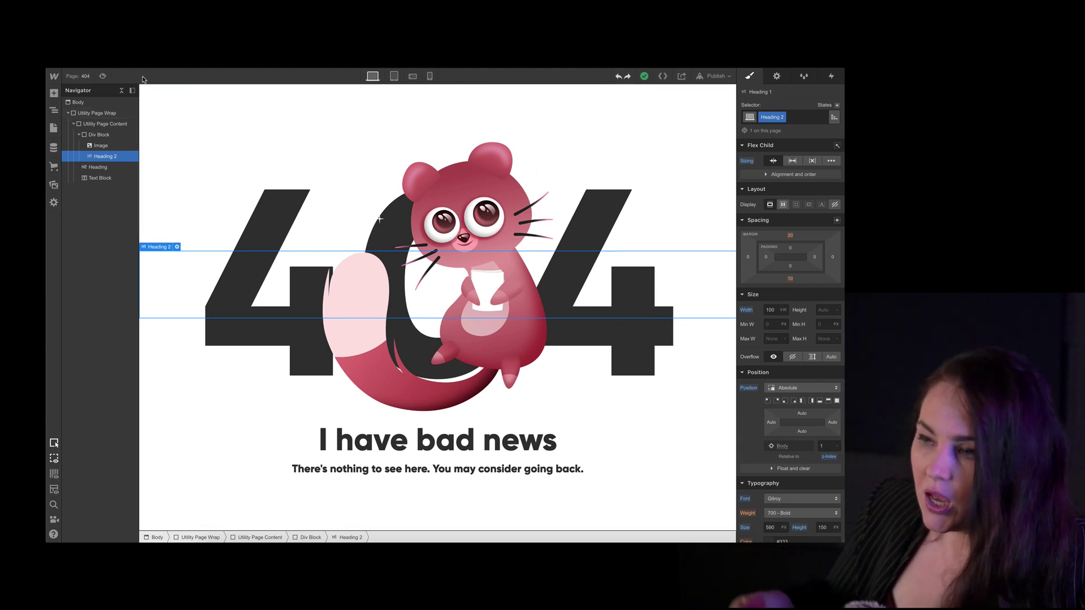
{"action": "left_click", "coordinate": [103, 76]}
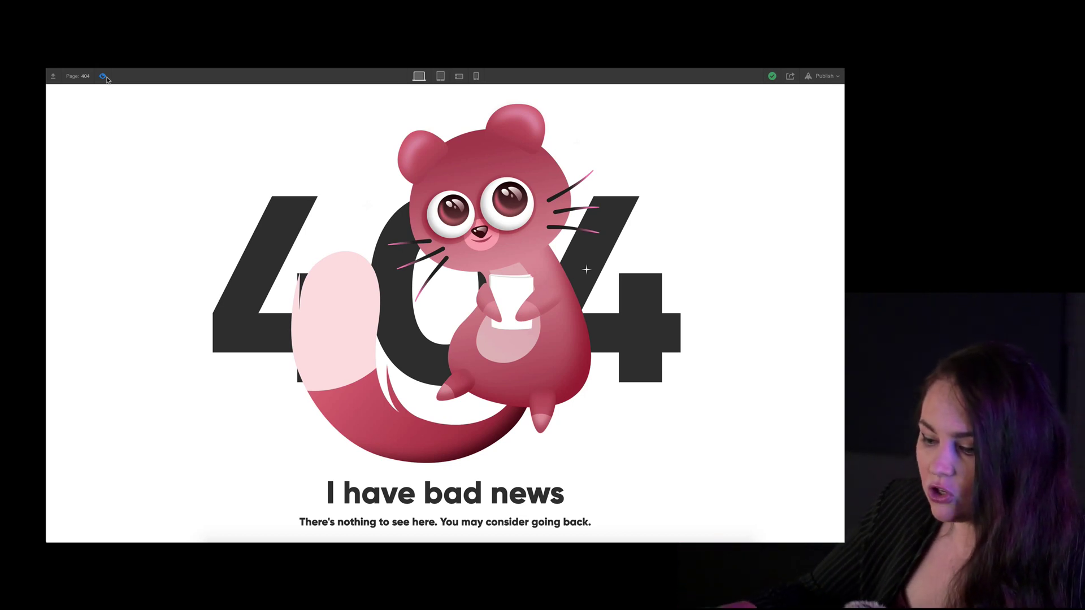
- Narrow the cat image width from 50% to 48% and check it in preview
{"action": "left_click", "coordinate": [106, 78]}
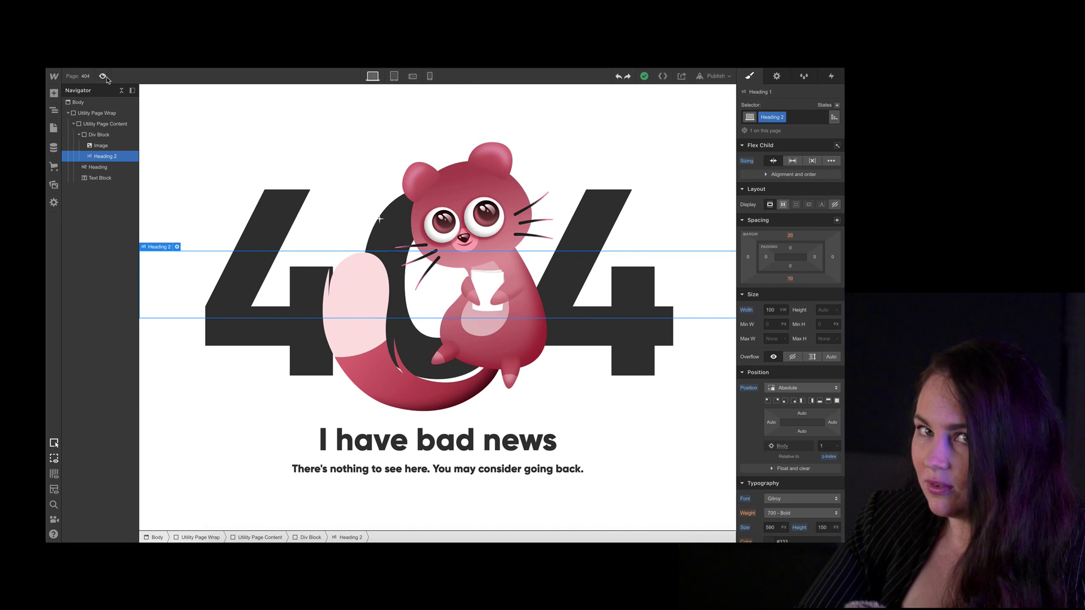
{"action": "left_click", "coordinate": [469, 216]}
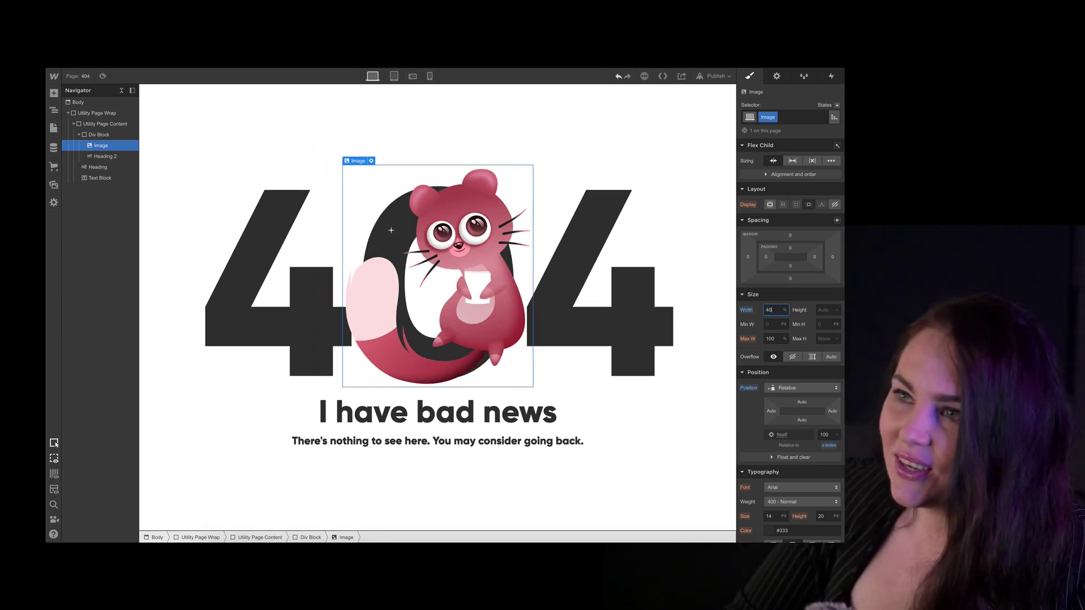
{"action": "key", "text": "Down"}
{"action": "key", "text": "Down"}
{"action": "key", "text": "Down"}
{"action": "key", "text": "Up"}
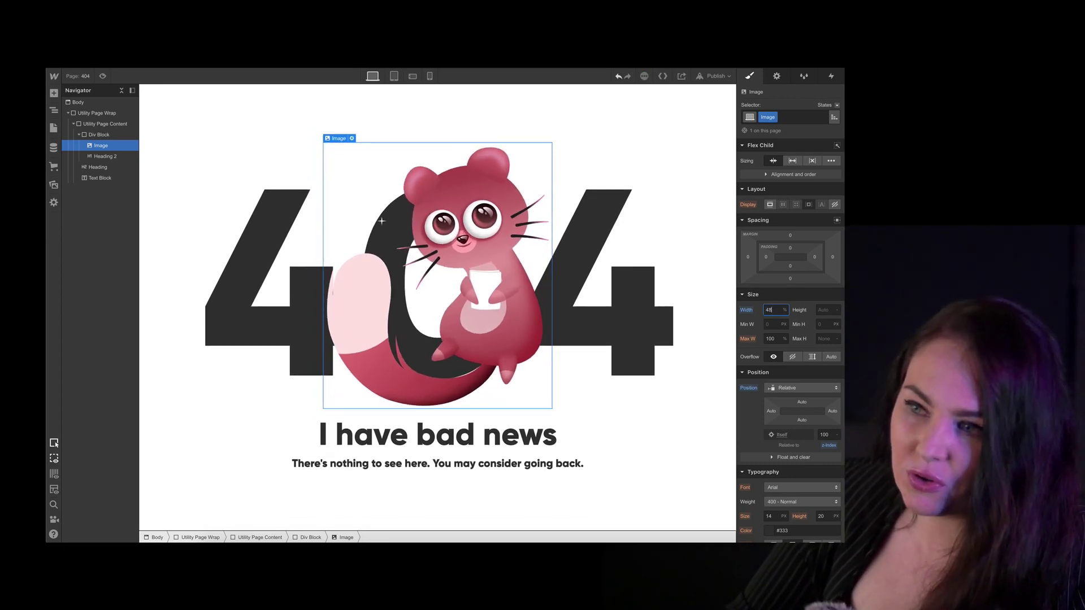
{"action": "left_click", "coordinate": [102, 75]}
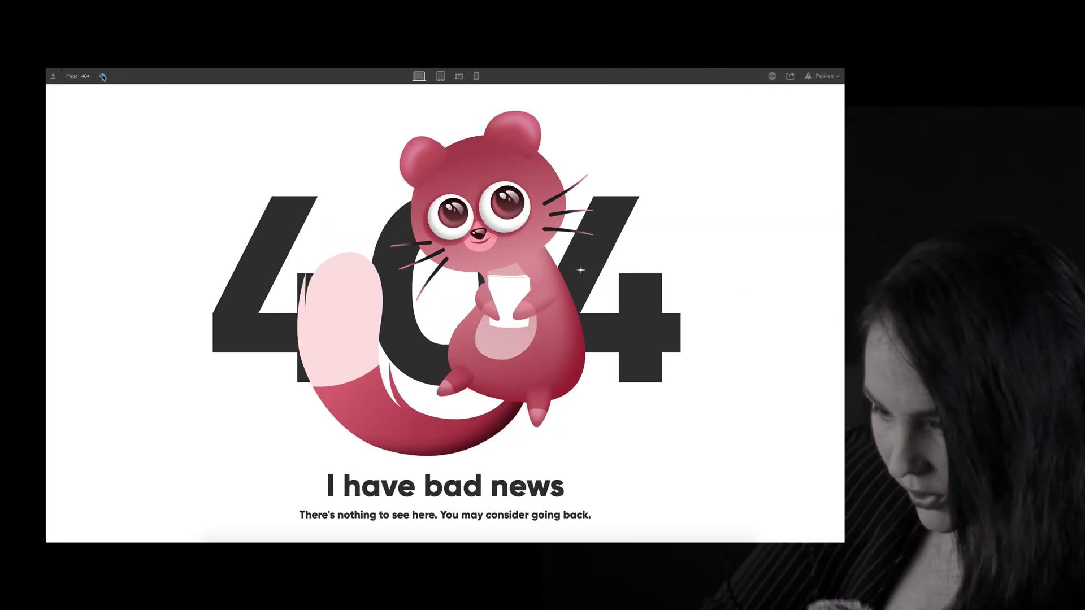
{"action": "left_click", "coordinate": [103, 75]}
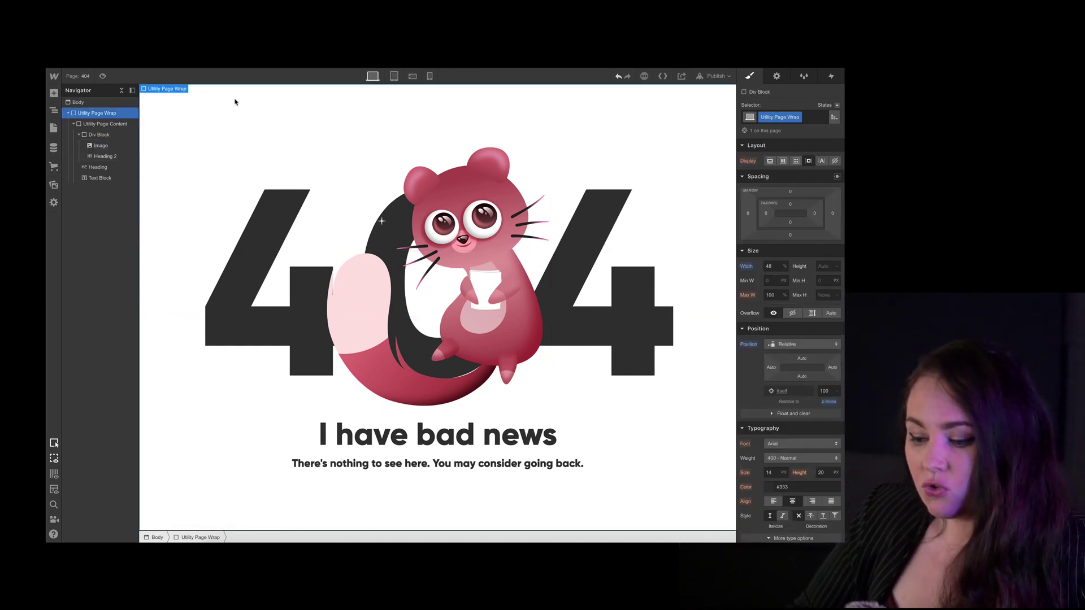
{"action": "left_click", "coordinate": [734, 293]}
{"action": "left_click_drag", "start_coordinate": [732, 294], "coordinate": [638, 308]}
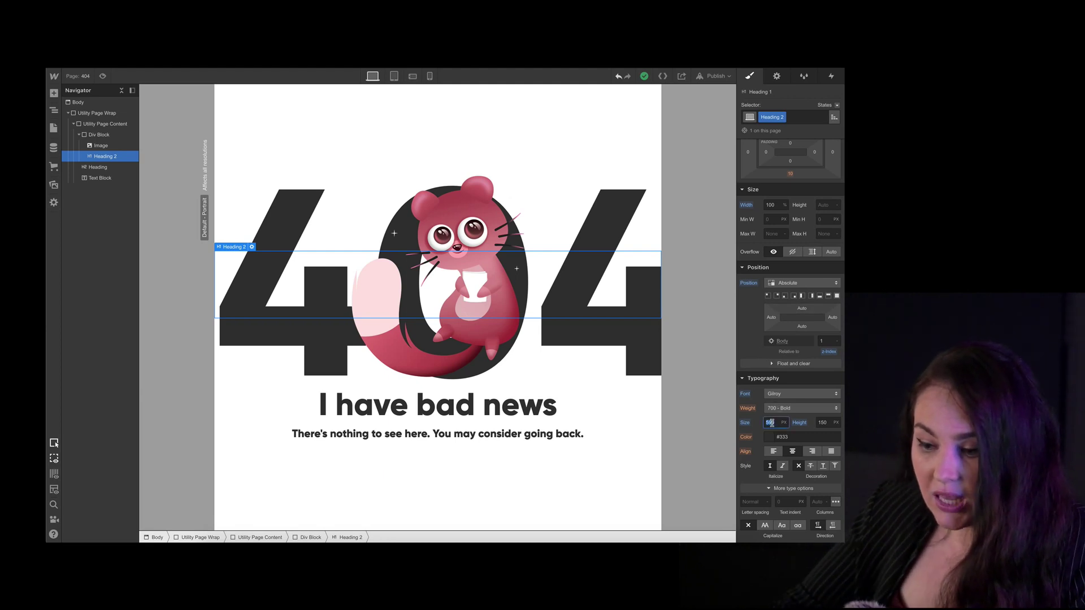
{"action": "left_click", "coordinate": [226, 108]}
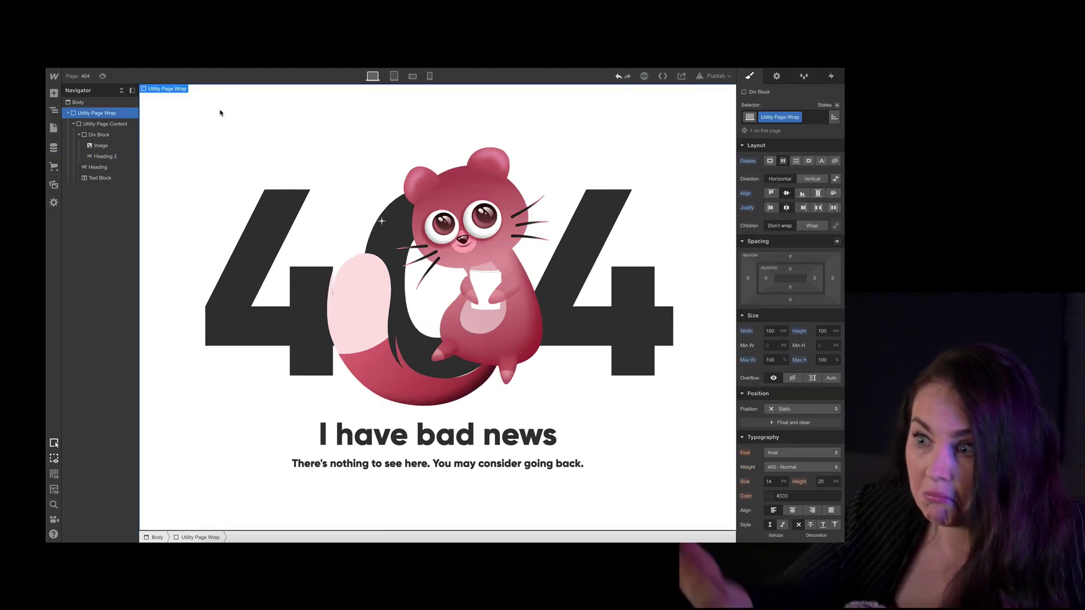
{"action": "left_click", "coordinate": [105, 123]}
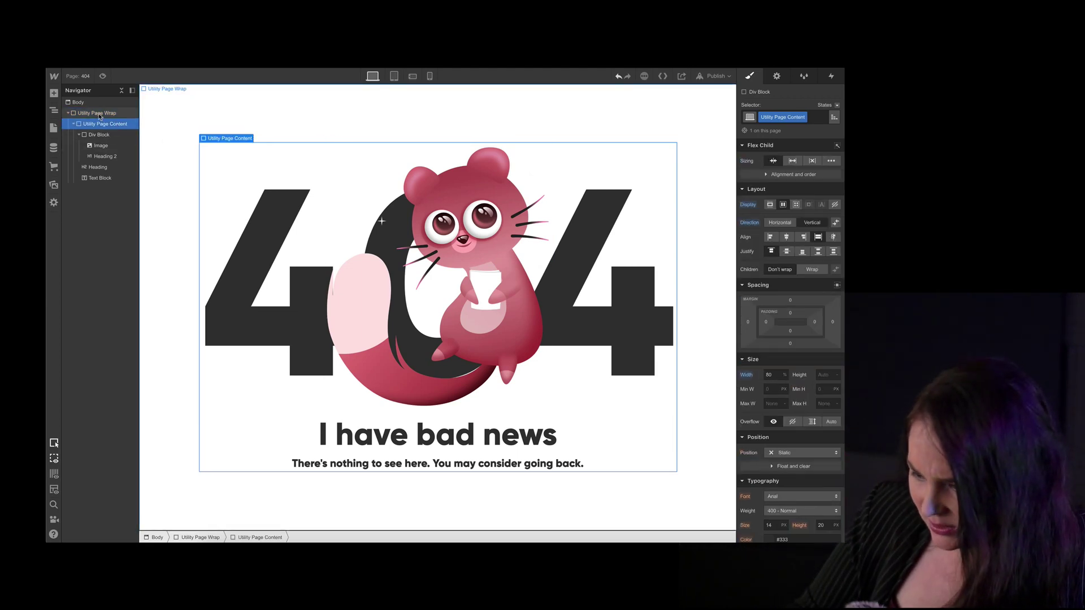
{"action": "left_click", "coordinate": [249, 124]}
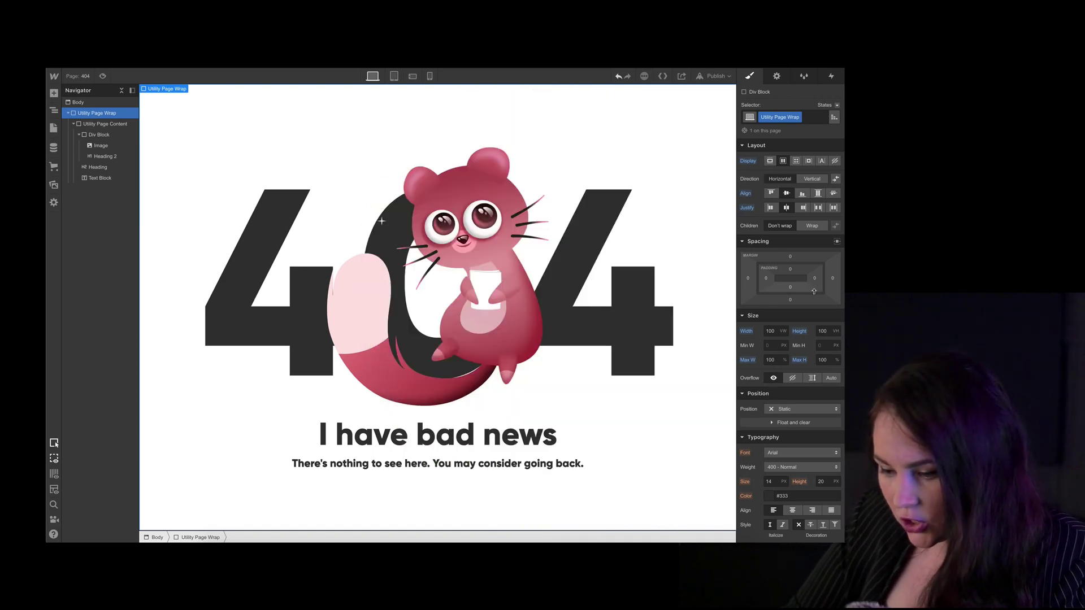
- Add a linear gradient background to the page wrapper, with a near-black purple #110e1b top stop
{"action": "scroll", "coordinate": [803, 360], "scroll_direction": "down", "scroll_amount": 5}
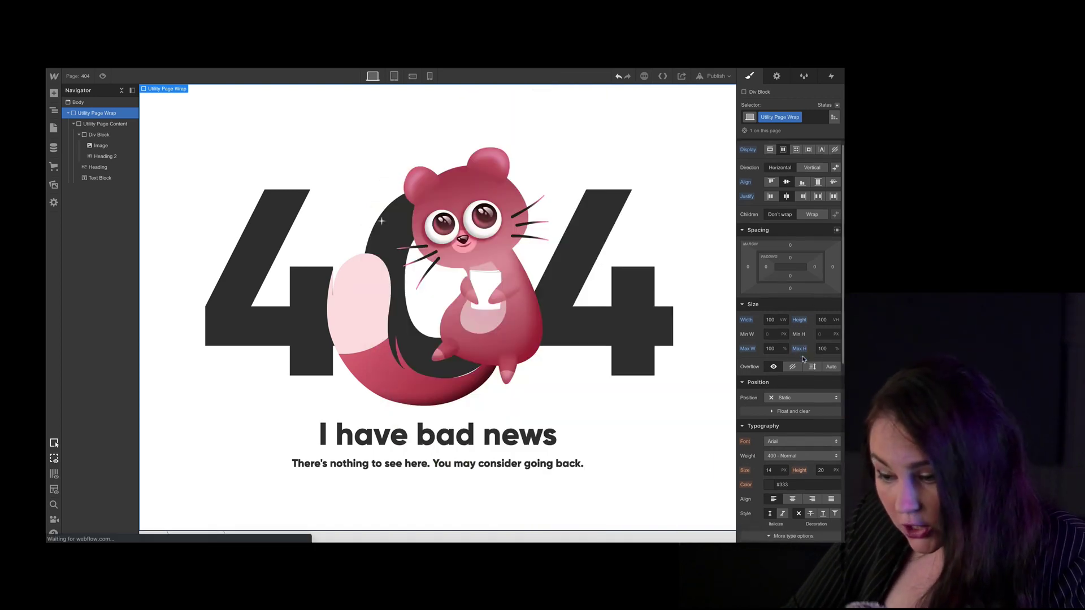
{"action": "scroll", "coordinate": [803, 360], "scroll_direction": "down", "scroll_amount": 3}
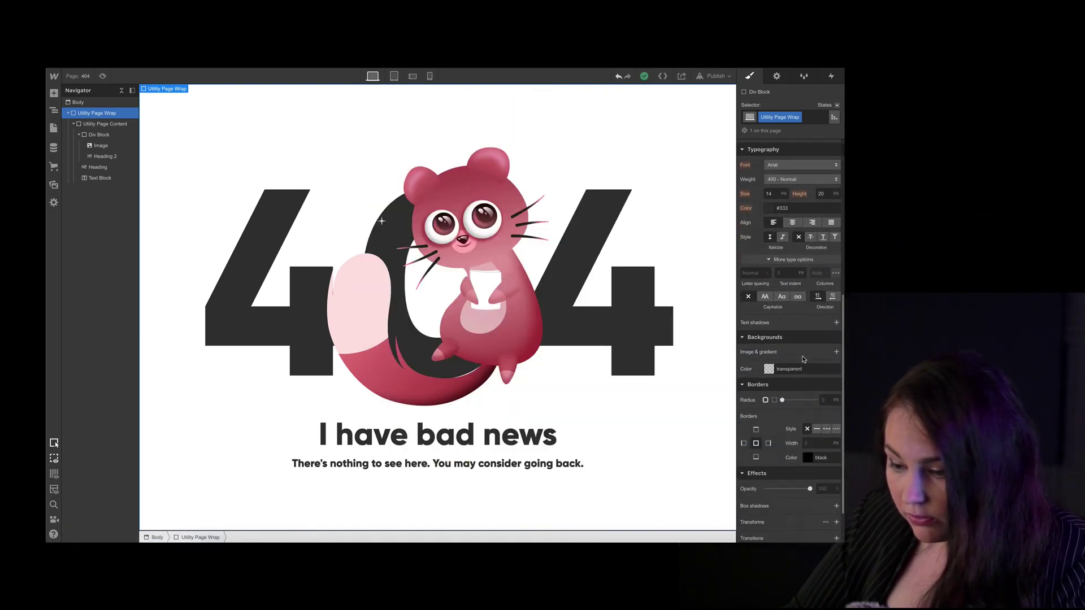
{"action": "left_click", "coordinate": [836, 353]}
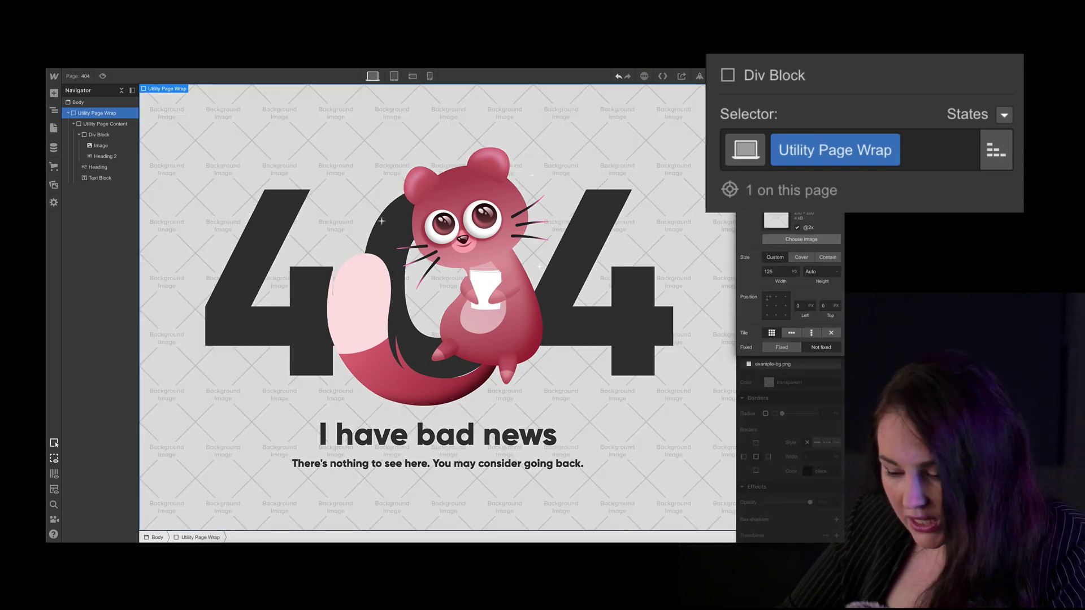
{"action": "left_click", "coordinate": [791, 195]}
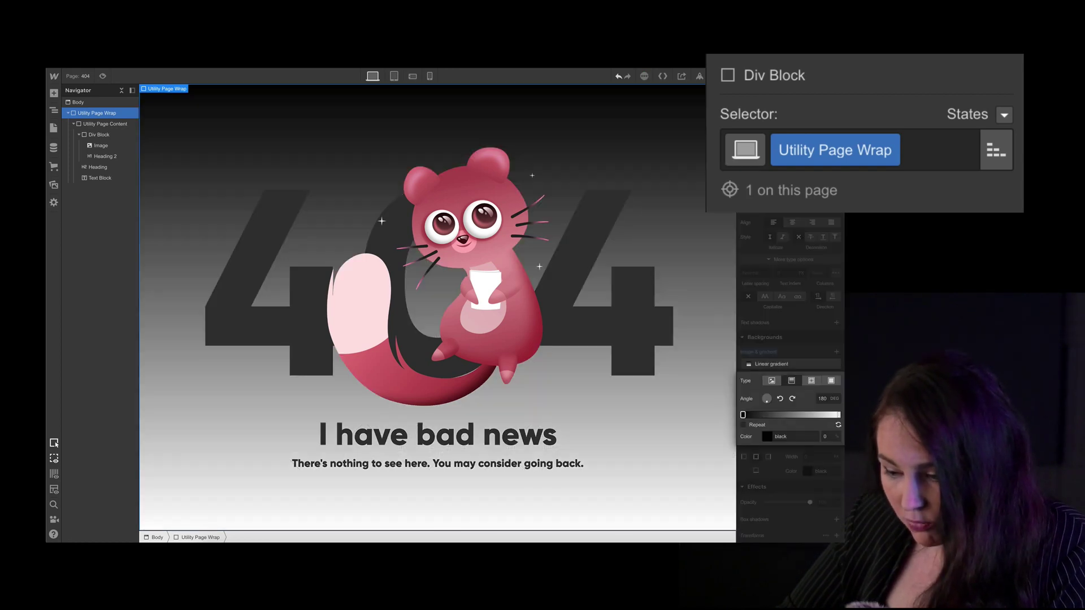
{"action": "left_click", "coordinate": [743, 415]}
{"action": "left_click", "coordinate": [815, 346]}
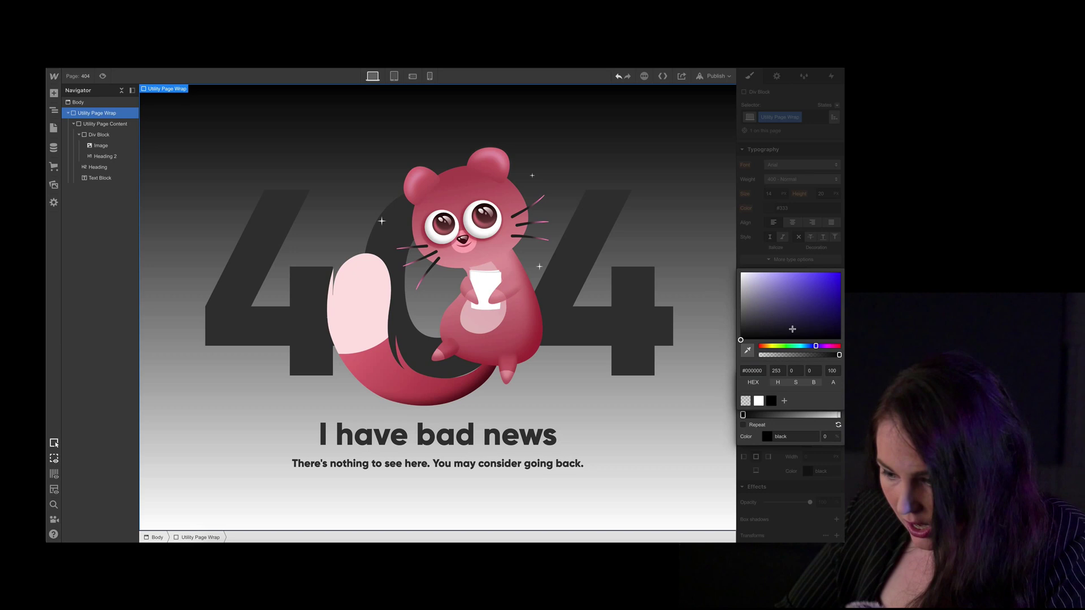
{"action": "left_click", "coordinate": [802, 328]}
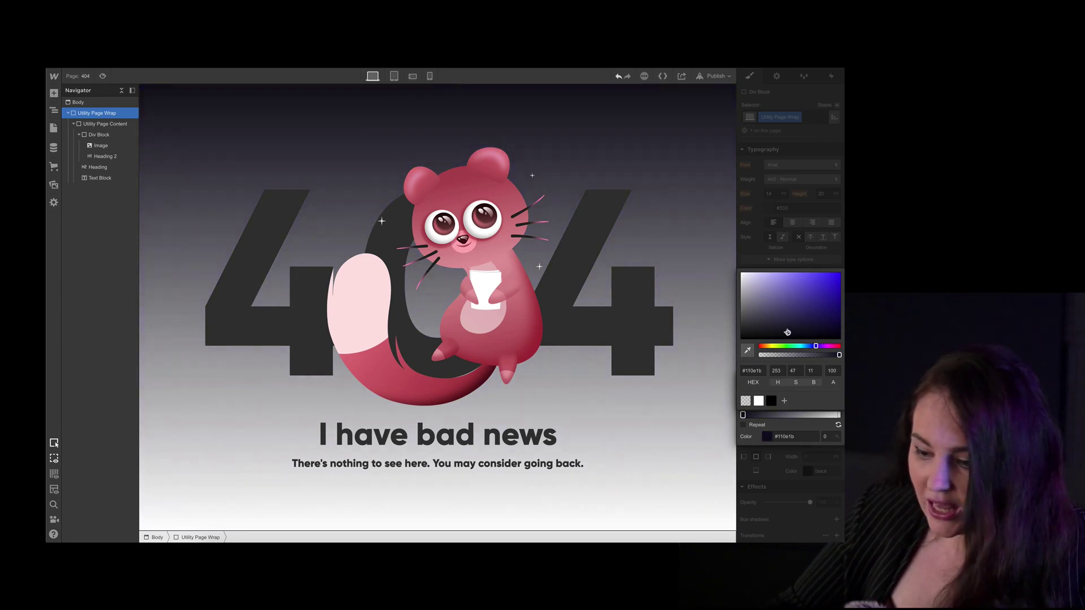
{"action": "key", "text": "Escape"}
- Set the gradient's bottom stop to muted purple #5a476d
{"action": "left_click", "coordinate": [839, 414]}
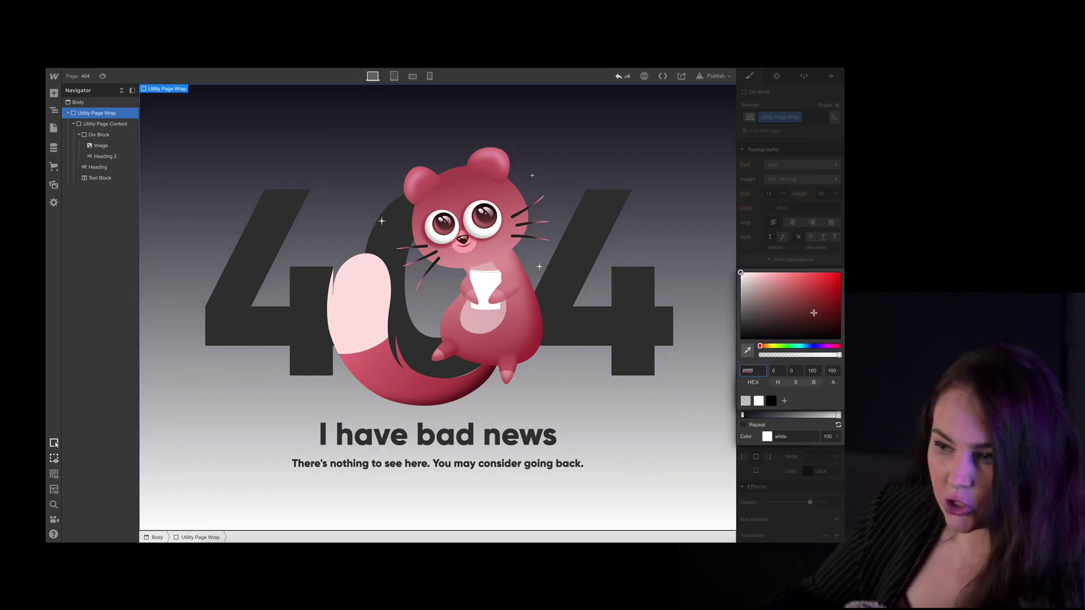
{"action": "left_click", "coordinate": [820, 346]}
{"action": "left_click", "coordinate": [773, 288]}
{"action": "left_click_drag", "start_coordinate": [772, 288], "coordinate": [775, 311]}
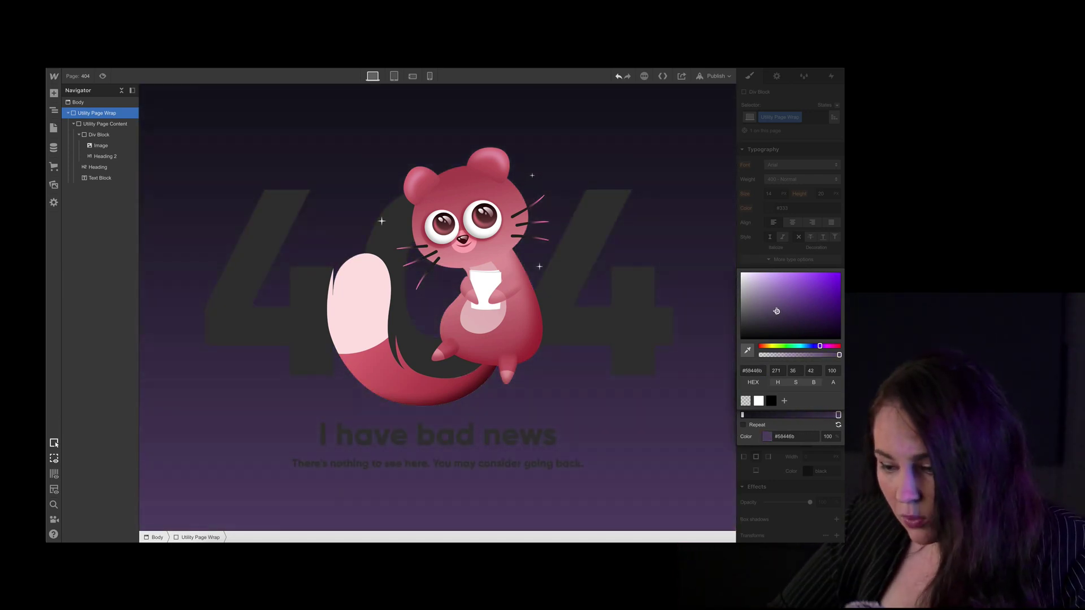
- Make the 'I have bad news' headline white and the paragraph below it pink
{"action": "left_click", "coordinate": [438, 435]}
{"action": "scroll", "coordinate": [791, 283], "scroll_direction": "up", "scroll_amount": 1}
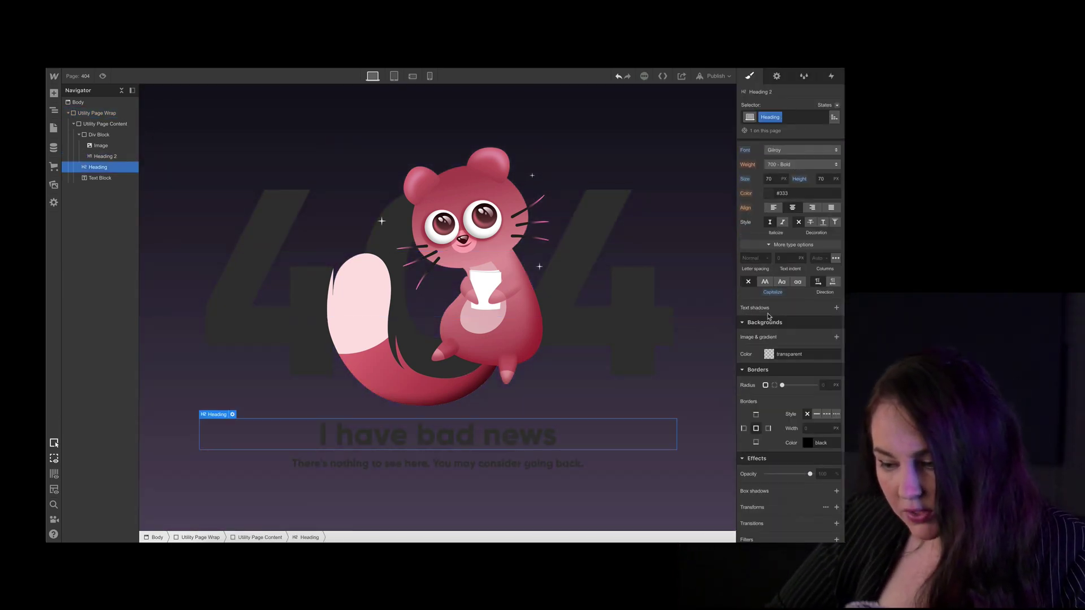
{"action": "left_click", "coordinate": [769, 268]}
{"action": "left_click", "coordinate": [758, 407]}
{"action": "left_click", "coordinate": [438, 463]}
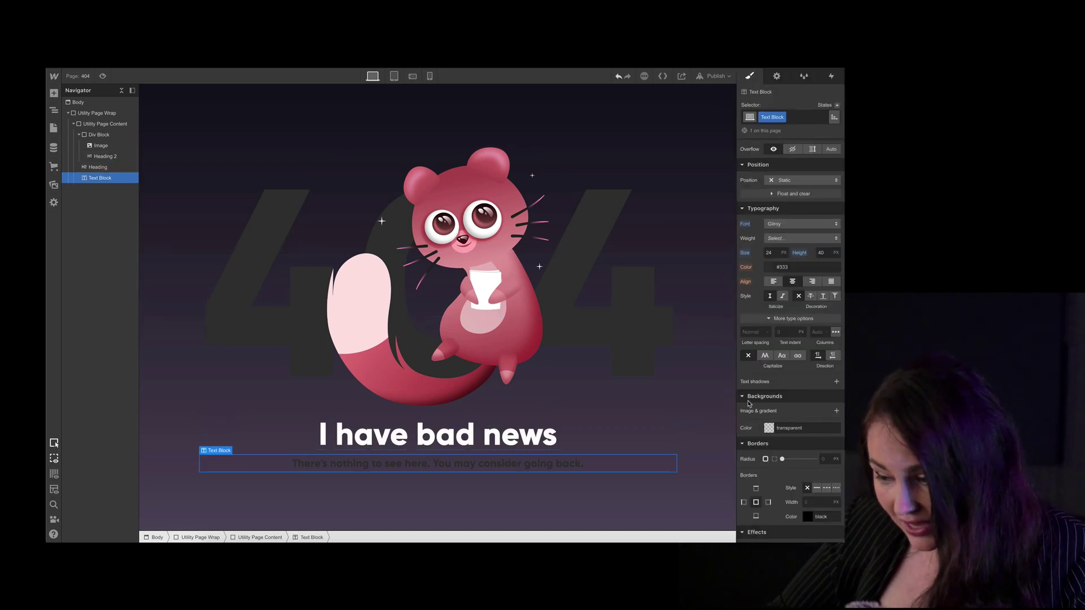
{"action": "left_click", "coordinate": [769, 267]}
{"action": "mouse_move", "coordinate": [751, 299]}
{"action": "left_mouse_down"}
{"action": "mouse_move", "coordinate": [739, 304]}
{"action": "mouse_move", "coordinate": [760, 305]}
{"action": "mouse_move", "coordinate": [762, 284]}
{"action": "left_mouse_up"}
- Make the 404 a faded translucent purple, rgba(137,116,177,0.24), and preview the page
{"action": "left_click", "coordinate": [593, 294]}
{"action": "left_click", "coordinate": [769, 334]}
{"action": "left_click_drag", "start_coordinate": [748, 370], "coordinate": [800, 405]}
{"action": "left_click", "coordinate": [817, 419]}
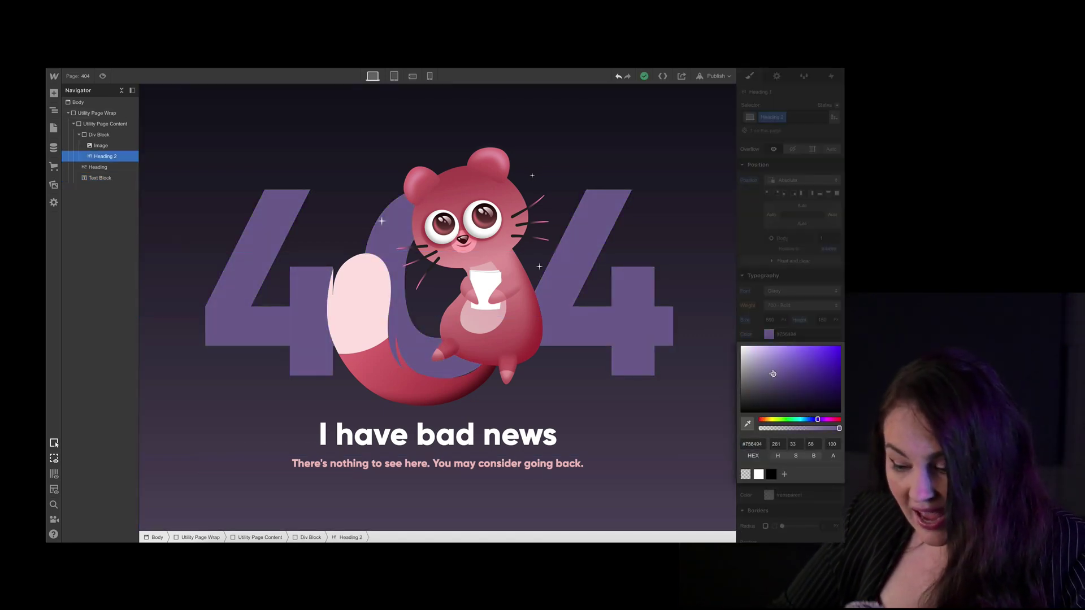
{"action": "left_click", "coordinate": [795, 349]}
{"action": "mouse_move", "coordinate": [788, 357]}
{"action": "left_mouse_down"}
{"action": "mouse_move", "coordinate": [770, 388]}
{"action": "mouse_move", "coordinate": [775, 366]}
{"action": "left_mouse_up"}
{"action": "left_click_drag", "start_coordinate": [838, 428], "coordinate": [779, 432]}
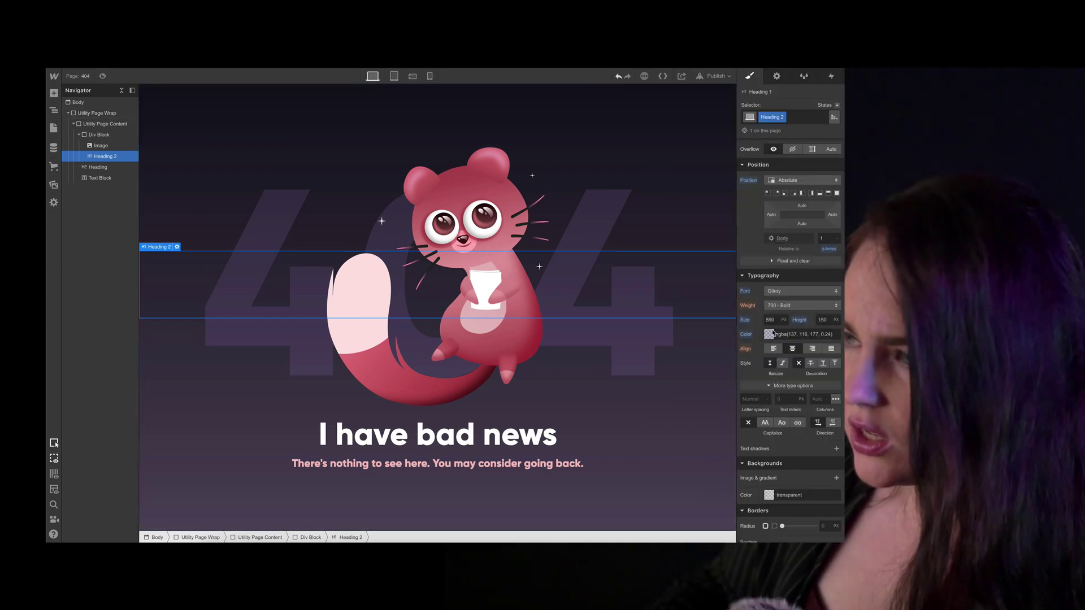
{"action": "left_click", "coordinate": [97, 113]}
{"action": "left_click", "coordinate": [102, 76]}
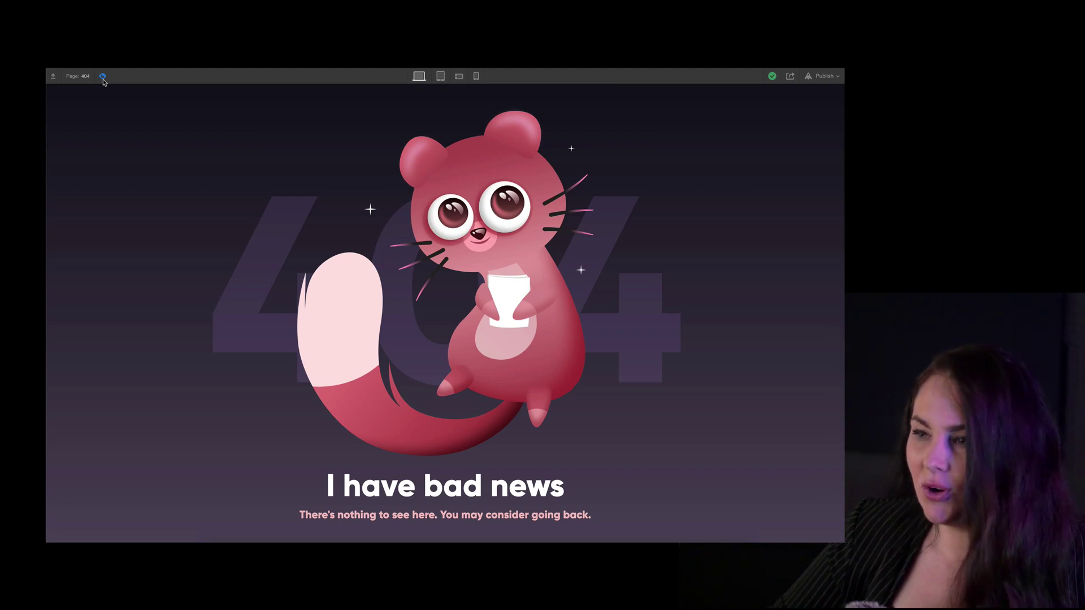
- Add a Page load trigger that starts an animation for the mascot image
{"action": "left_click", "coordinate": [102, 77]}
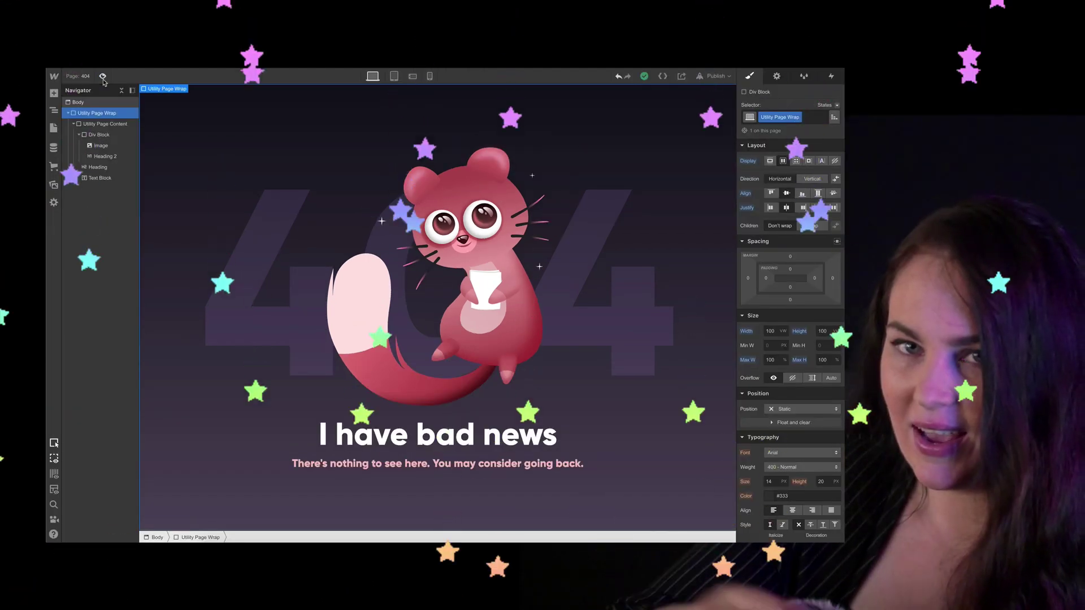
{"action": "left_click", "coordinate": [431, 225]}
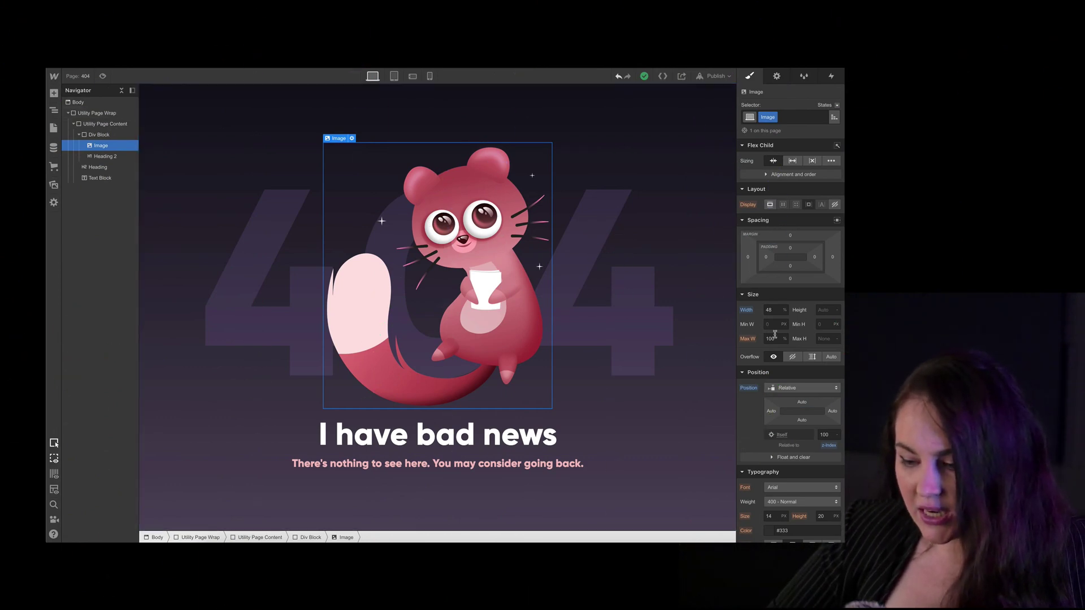
{"action": "left_click", "coordinate": [831, 76]}
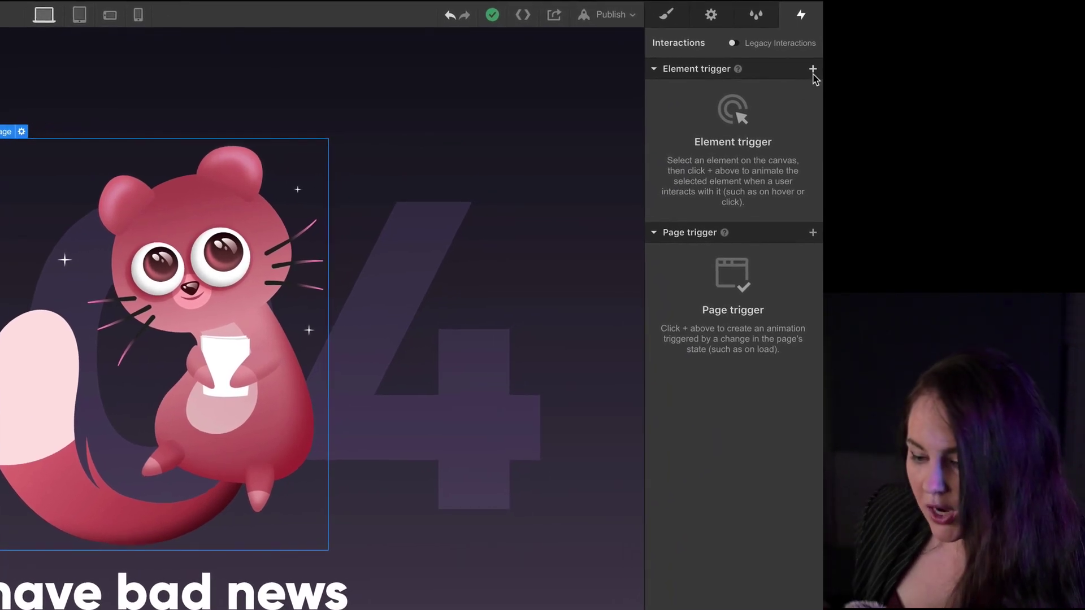
{"action": "left_click", "coordinate": [812, 232]}
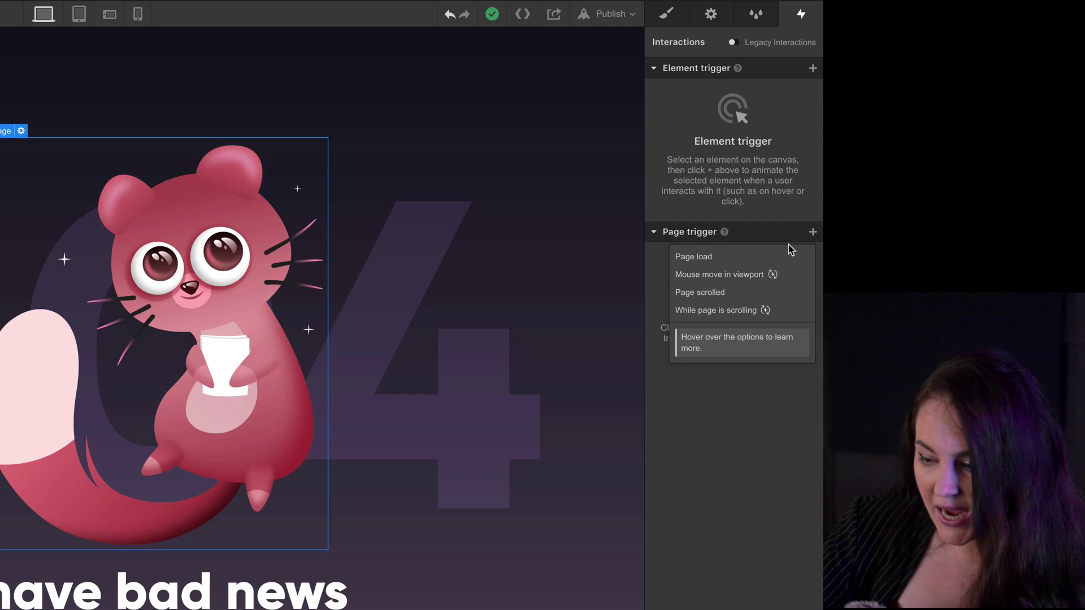
{"action": "left_click", "coordinate": [772, 256]}
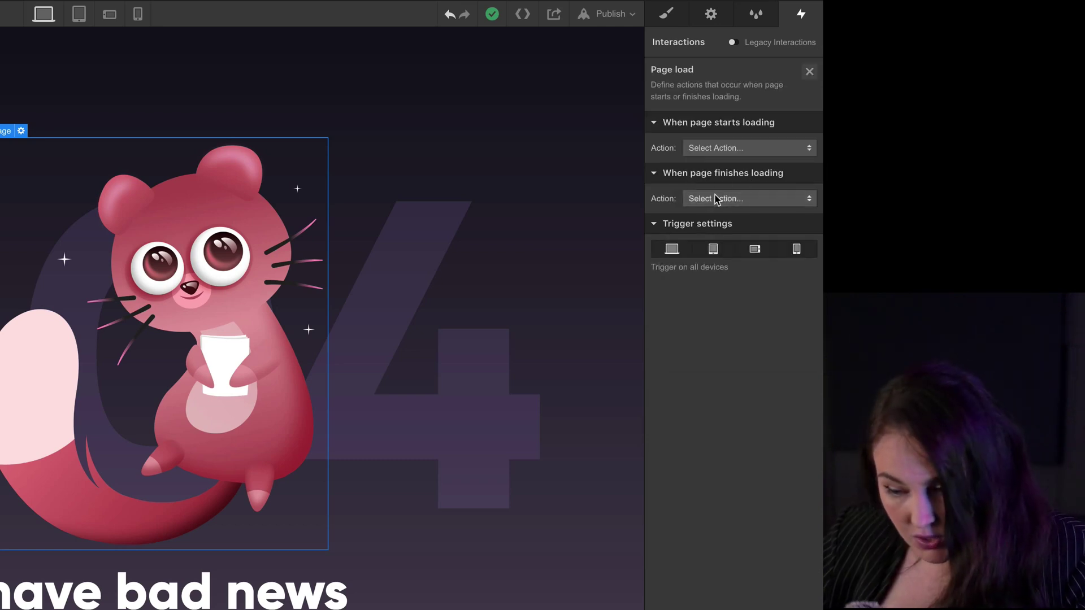
{"action": "left_click", "coordinate": [715, 199]}
{"action": "left_click", "coordinate": [710, 234]}
- Create the informer-move animation with three Move actions for the mascot
{"action": "left_click", "coordinate": [808, 220]}
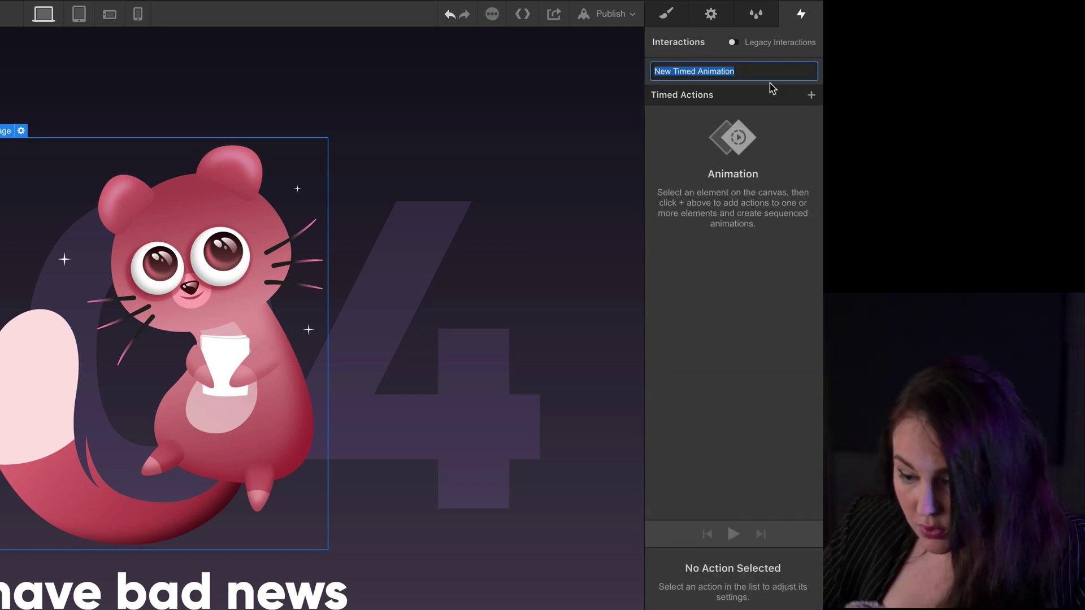
{"action": "left_click", "coordinate": [812, 95]}
{"action": "left_click", "coordinate": [756, 143]}
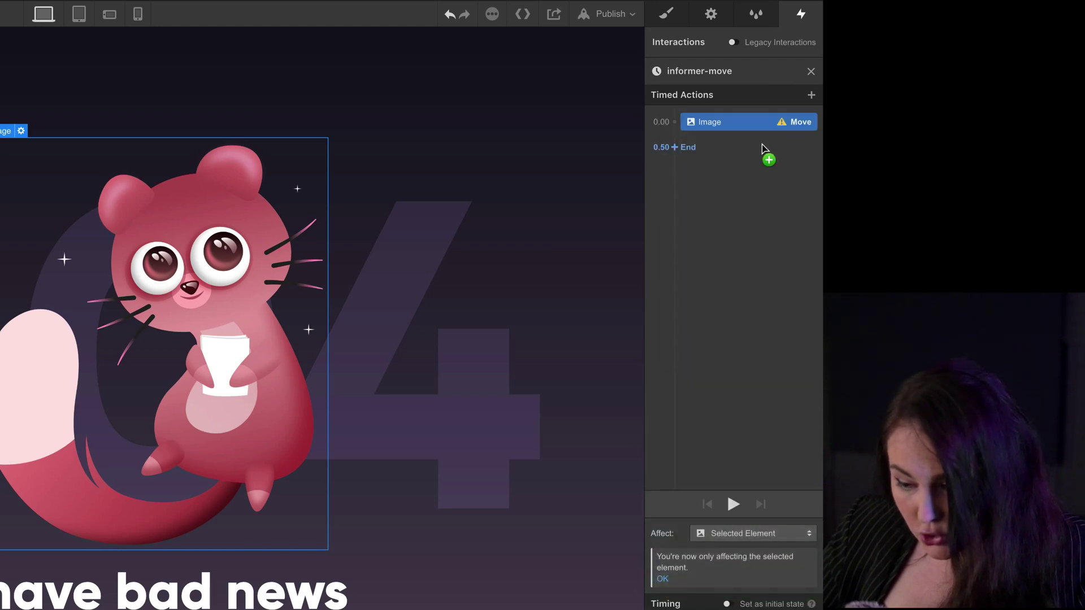
{"action": "left_click", "coordinate": [718, 148]}
{"action": "left_click", "coordinate": [721, 192]}
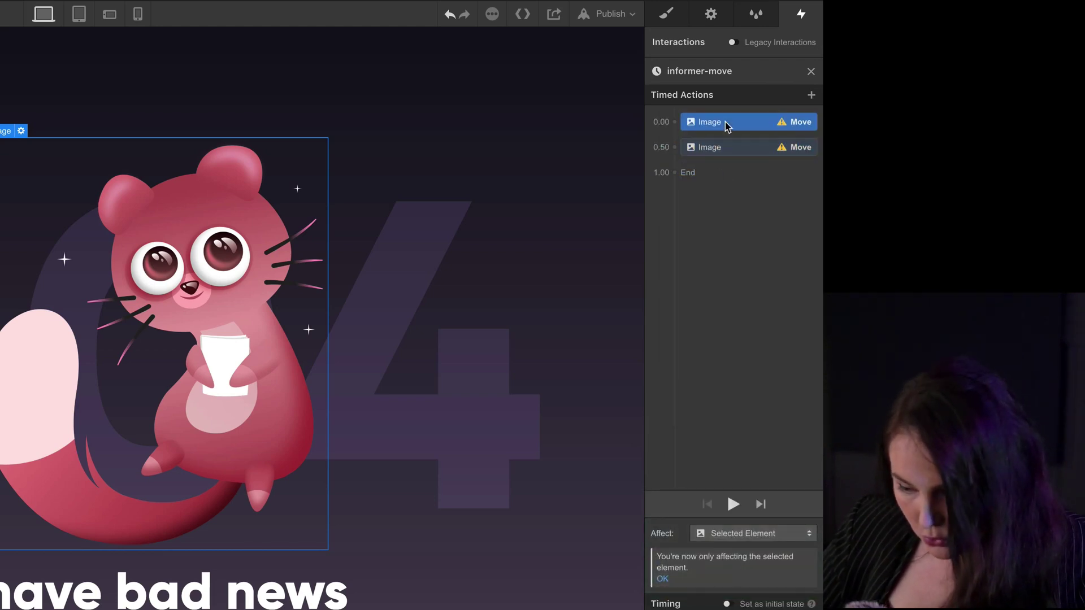
{"action": "left_click", "coordinate": [683, 177]}
{"action": "left_click", "coordinate": [682, 218]}
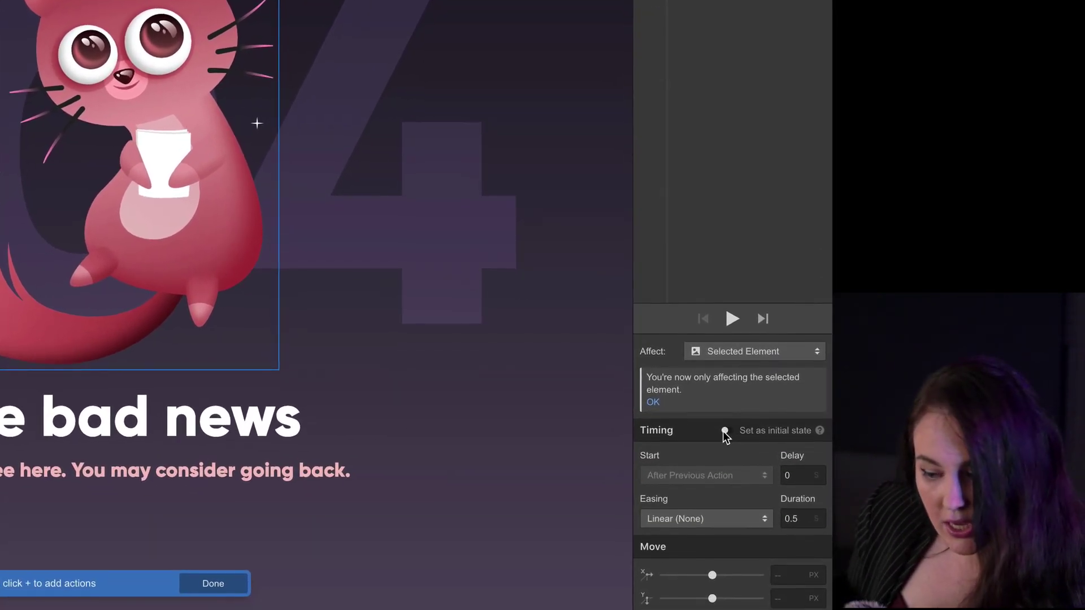
- Set the moves' Y offsets and 1.5 s duration so the mascot floats in a loop
{"action": "left_click", "coordinate": [725, 431]}
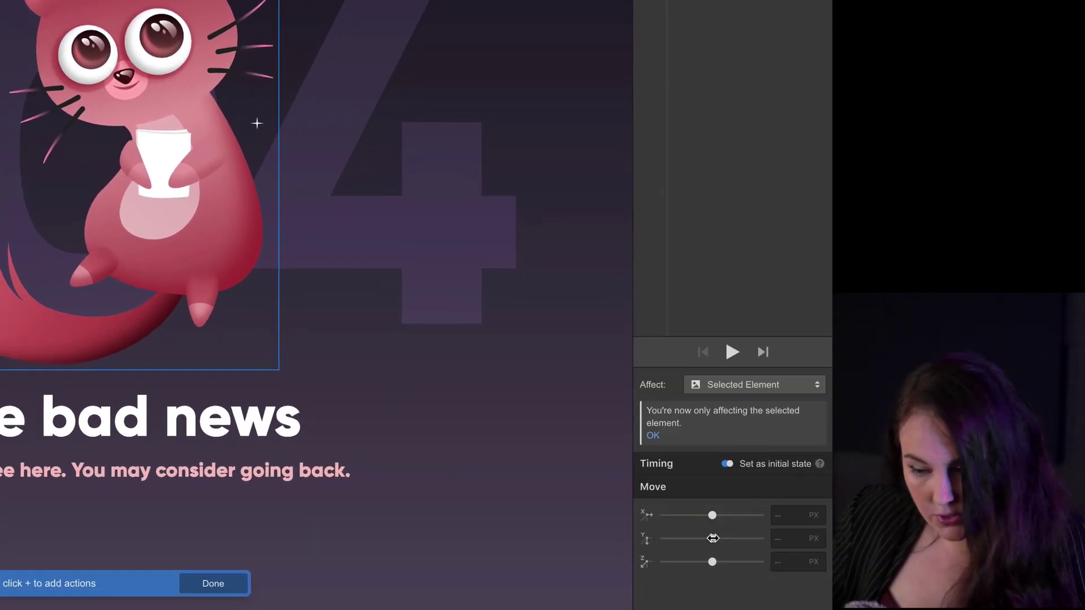
{"action": "left_click", "coordinate": [783, 537]}
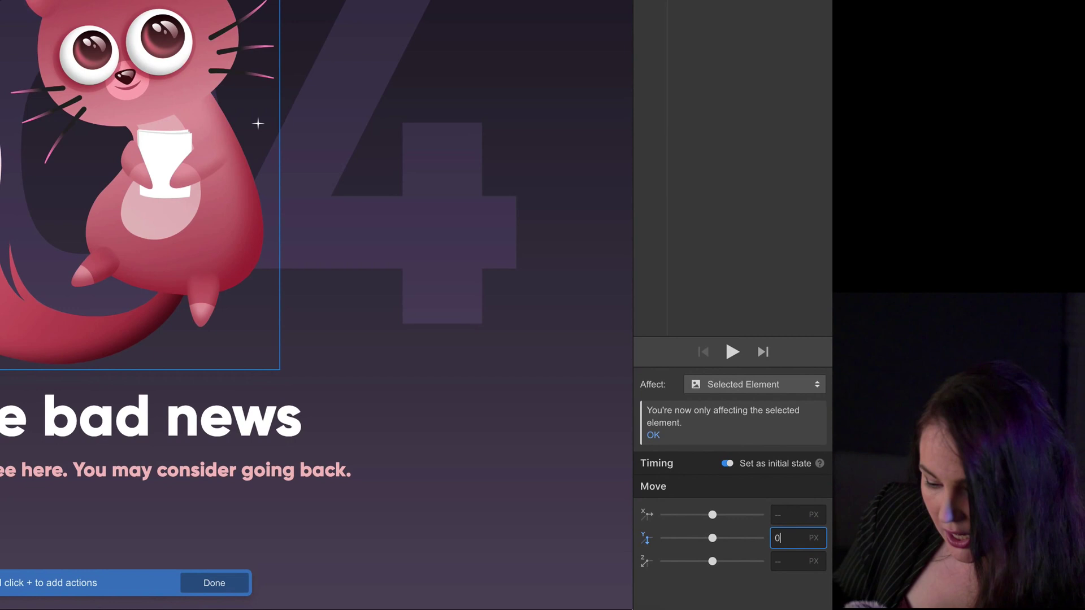
{"action": "left_click", "coordinate": [762, 127]}
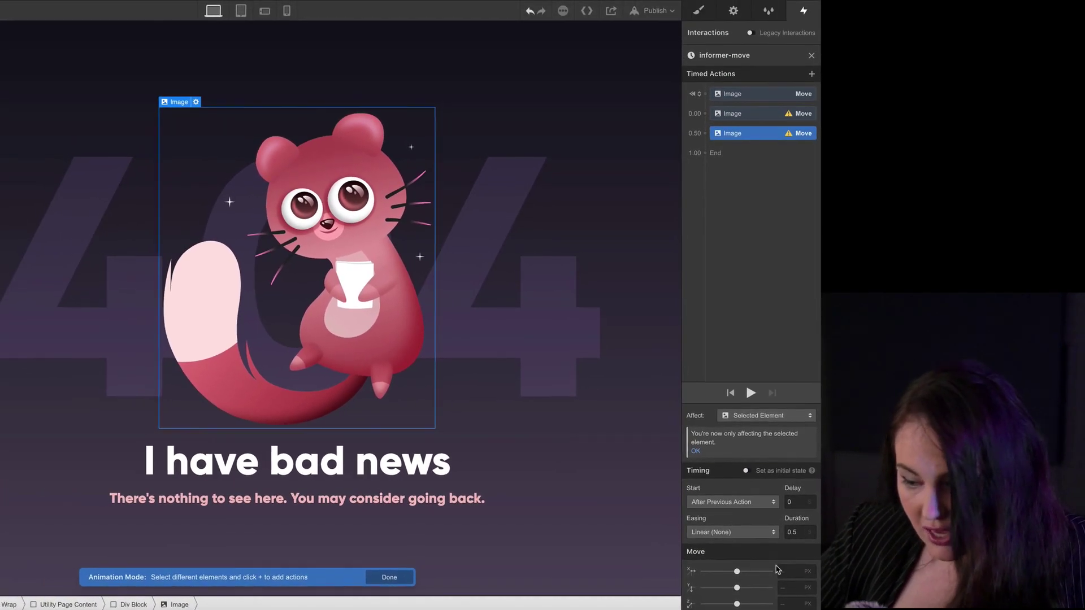
{"action": "left_click_drag", "start_coordinate": [737, 588], "coordinate": [733, 587]}
{"action": "double_click", "coordinate": [794, 532]}
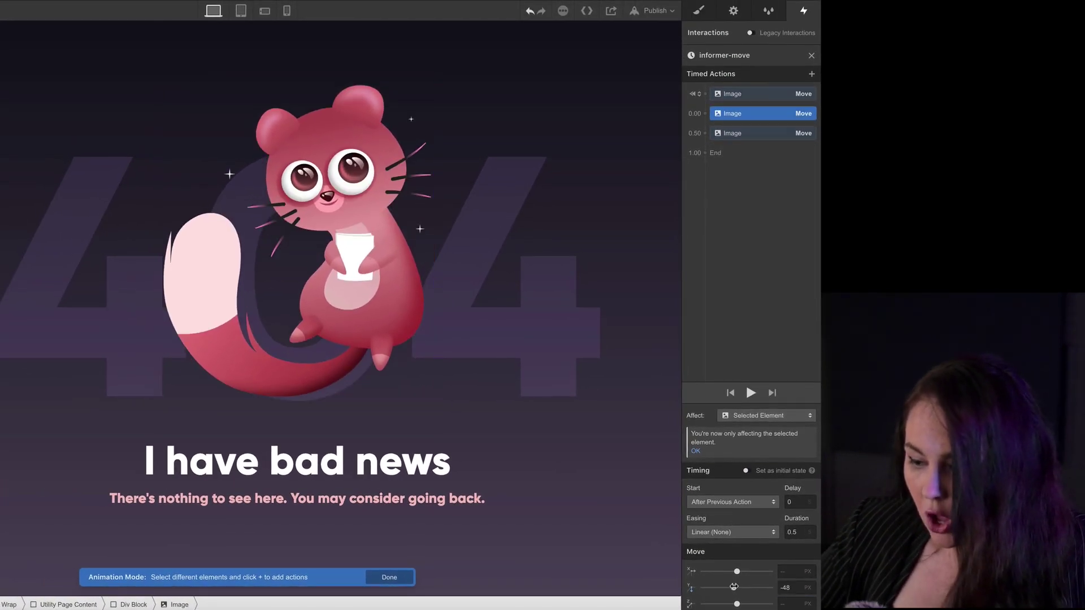
{"action": "type", "text": "1.5"}
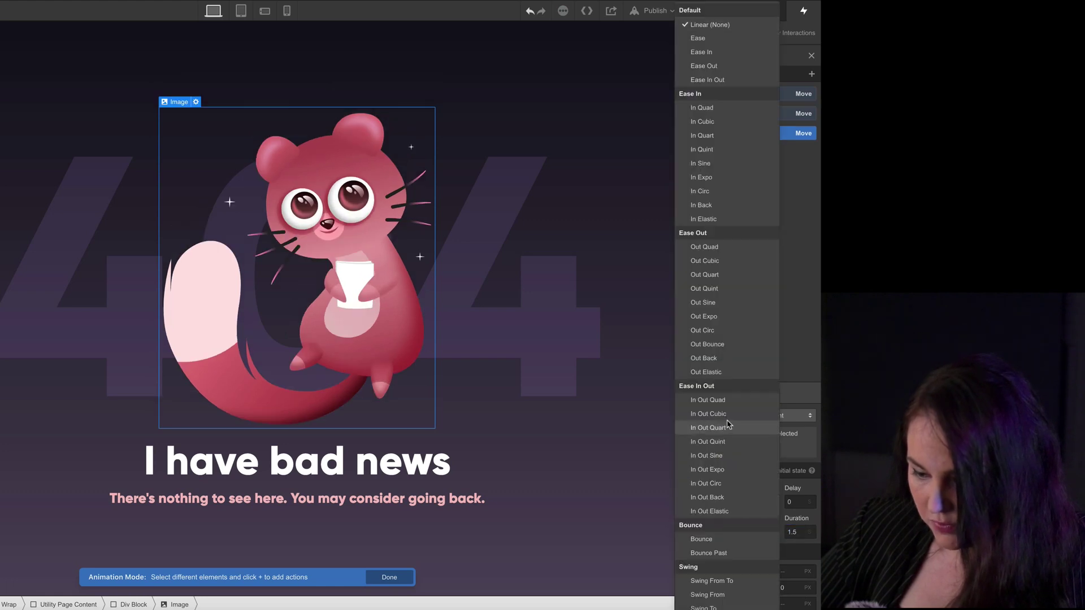
{"action": "left_click", "coordinate": [811, 55]}
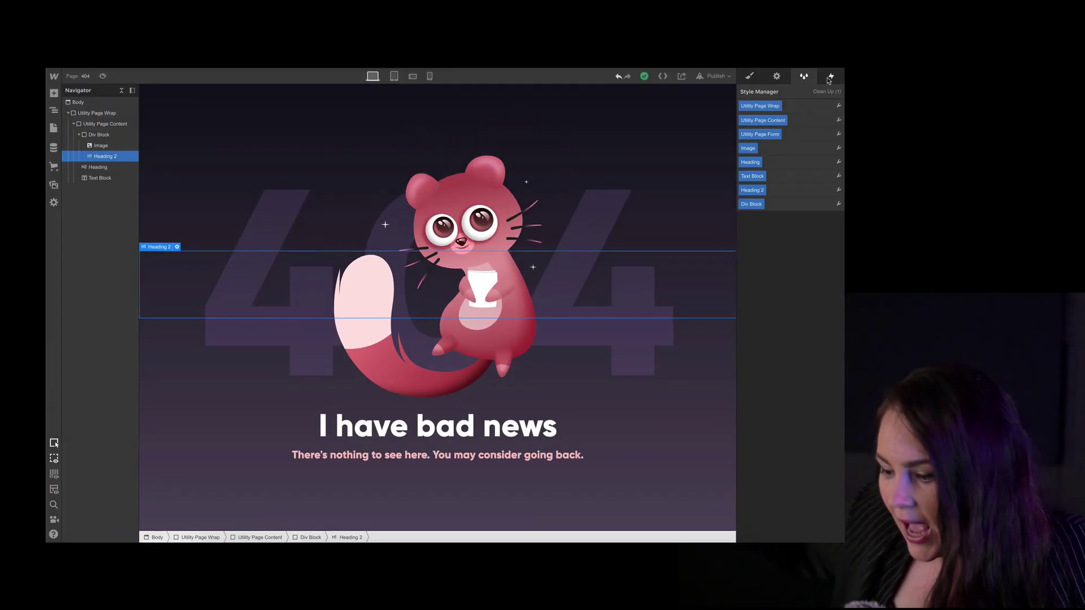
- Add a 404-move animation for the faded 404 heading and preview the animations
{"action": "left_click", "coordinate": [831, 77]}
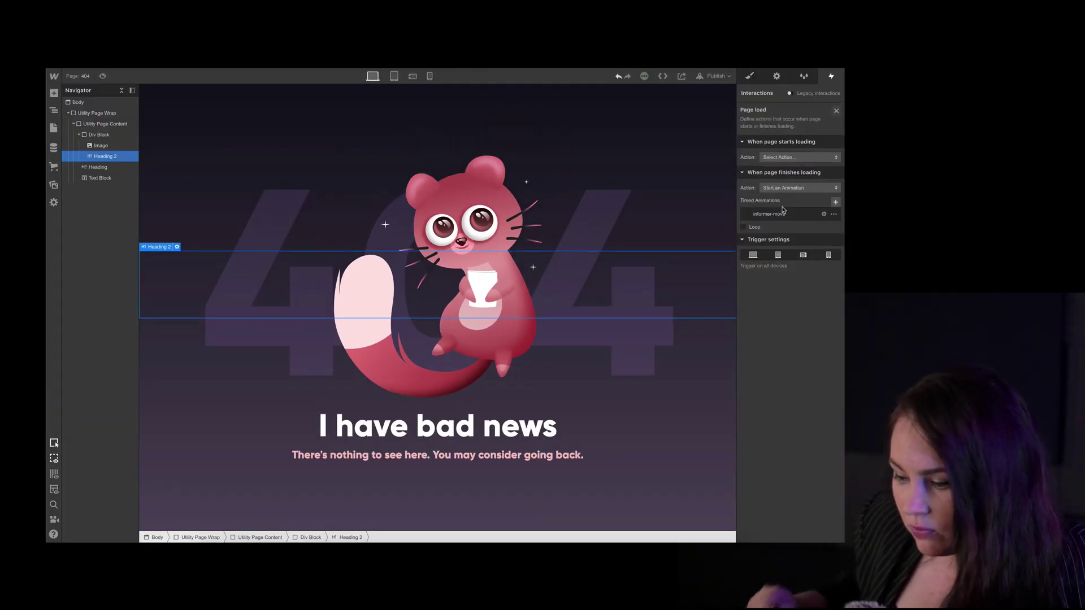
{"action": "left_click", "coordinate": [837, 125]}
{"action": "left_click", "coordinate": [801, 160]}
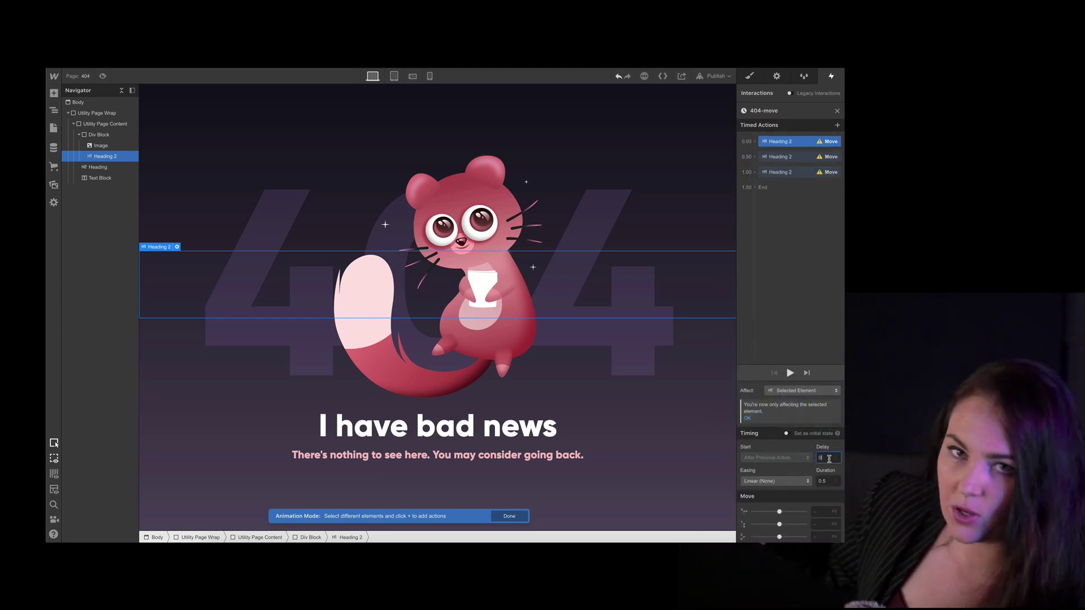
{"action": "key", "text": "ctrl+shift+p"}
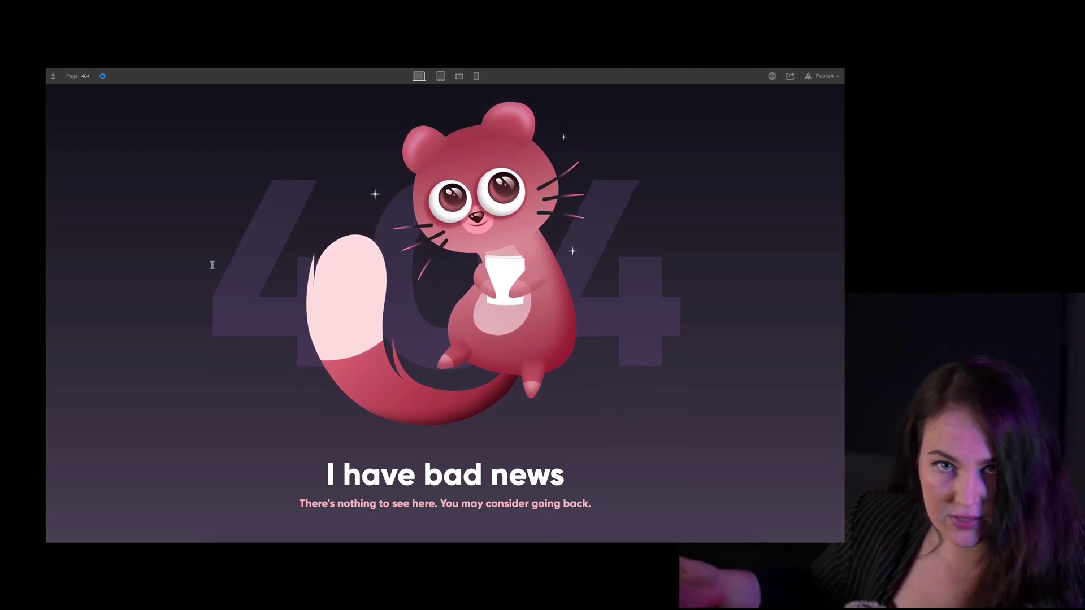
{"action": "key", "text": "ctrl+shift+p"}
- At tablet size, shrink the faded 404 heading to 420 px
{"action": "key", "text": "s"}
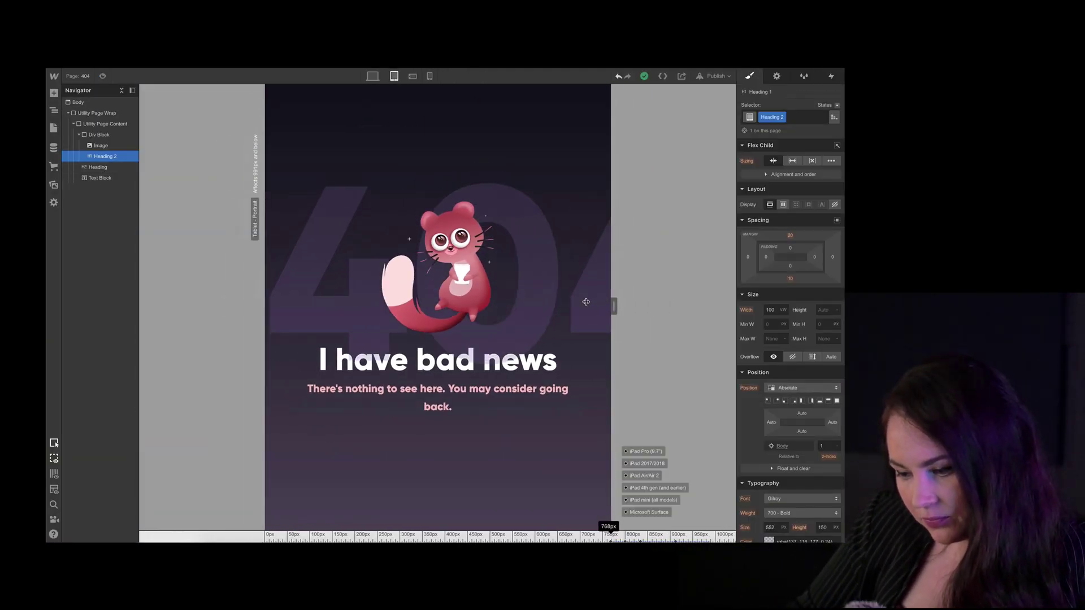
{"action": "scroll", "coordinate": [775, 392], "scroll_direction": "down", "scroll_amount": 1}
{"action": "left_click", "coordinate": [771, 364]}
{"action": "type", "text": "420"}
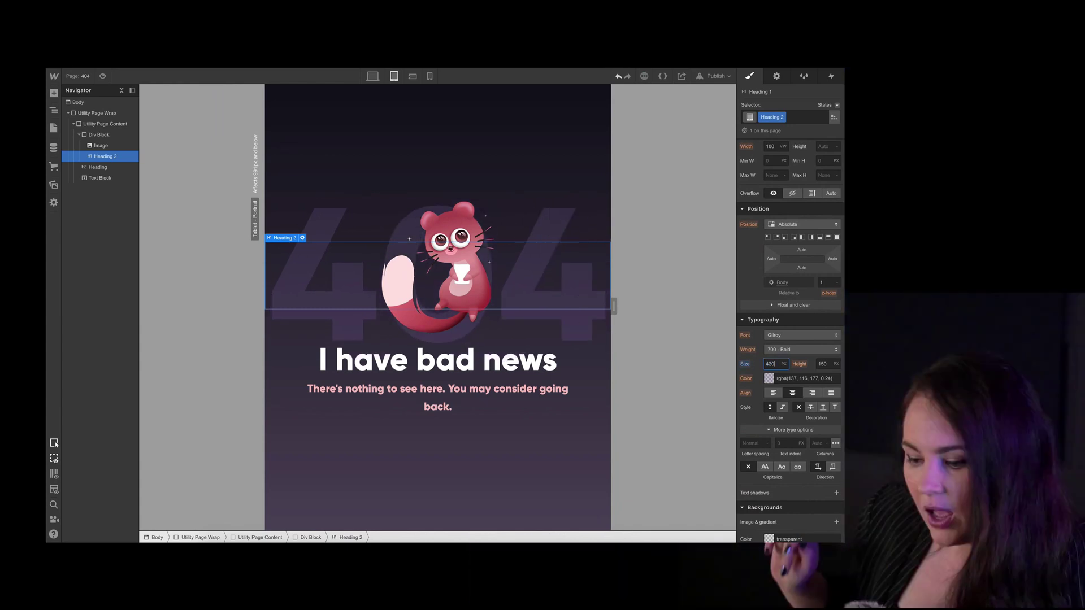
- At phone landscape, set the mascot image width and max width to 70%
{"action": "left_click", "coordinate": [455, 265]}
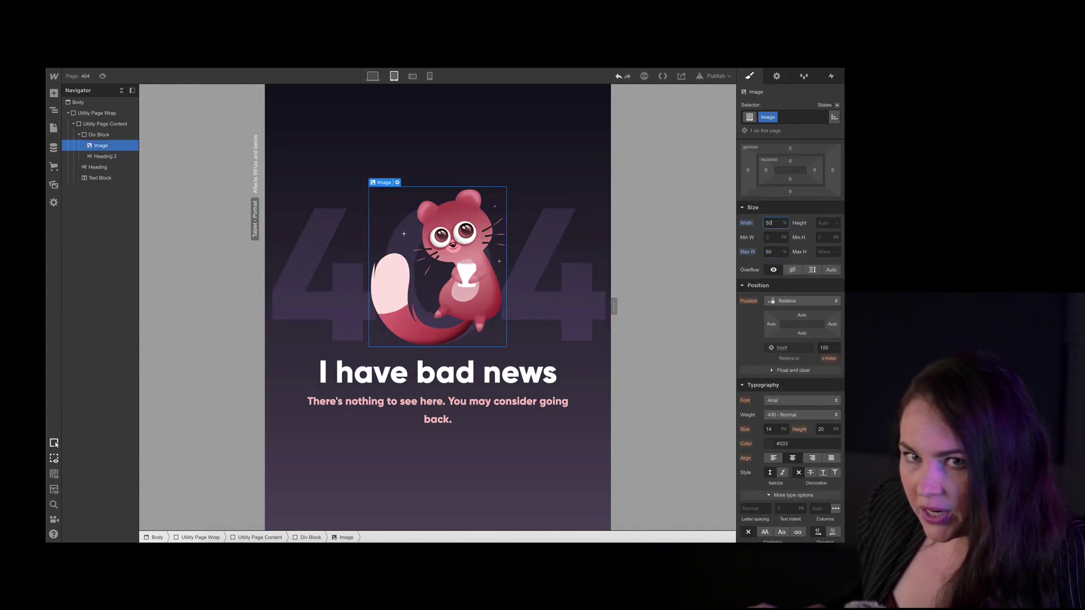
{"action": "left_click_drag", "start_coordinate": [613, 306], "coordinate": [546, 307]}
{"action": "left_click", "coordinate": [771, 223]}
{"action": "type", "text": "70"}
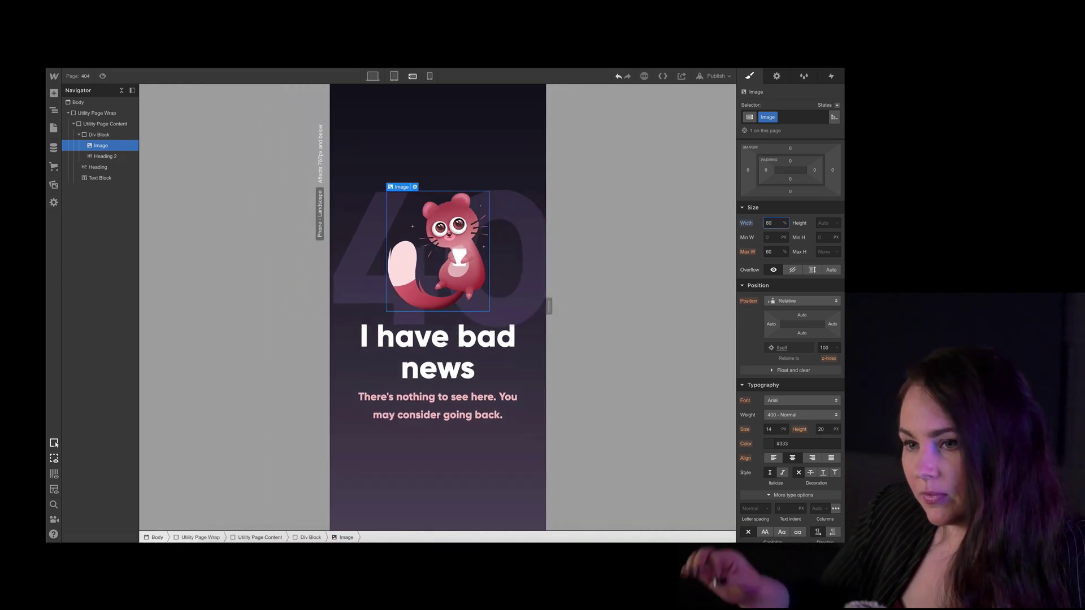
{"action": "left_click", "coordinate": [771, 252]}
{"action": "type", "text": "70"}
- Reduce the 'I have bad news' headline font size to 50
{"action": "left_click", "coordinate": [512, 283]}
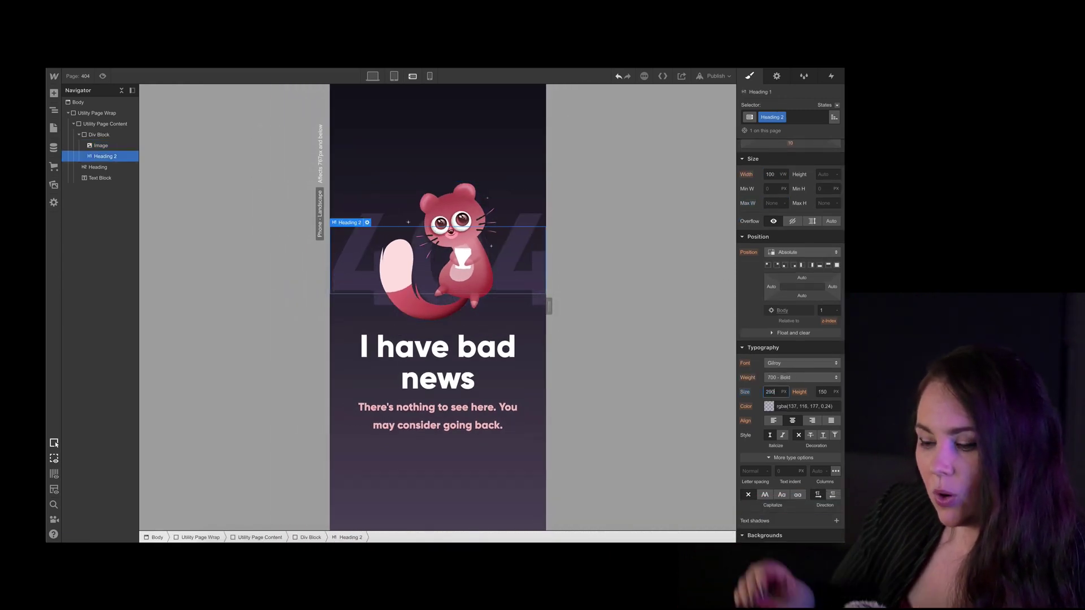
{"action": "left_click", "coordinate": [503, 379]}
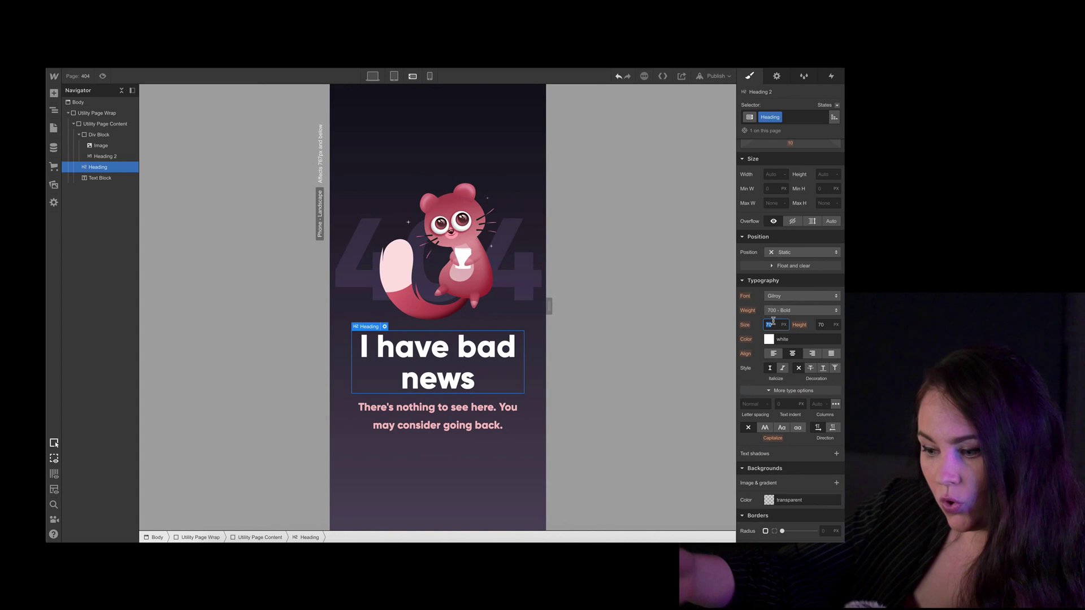
{"action": "type", "text": "50"}
{"action": "left_click", "coordinate": [452, 407]}
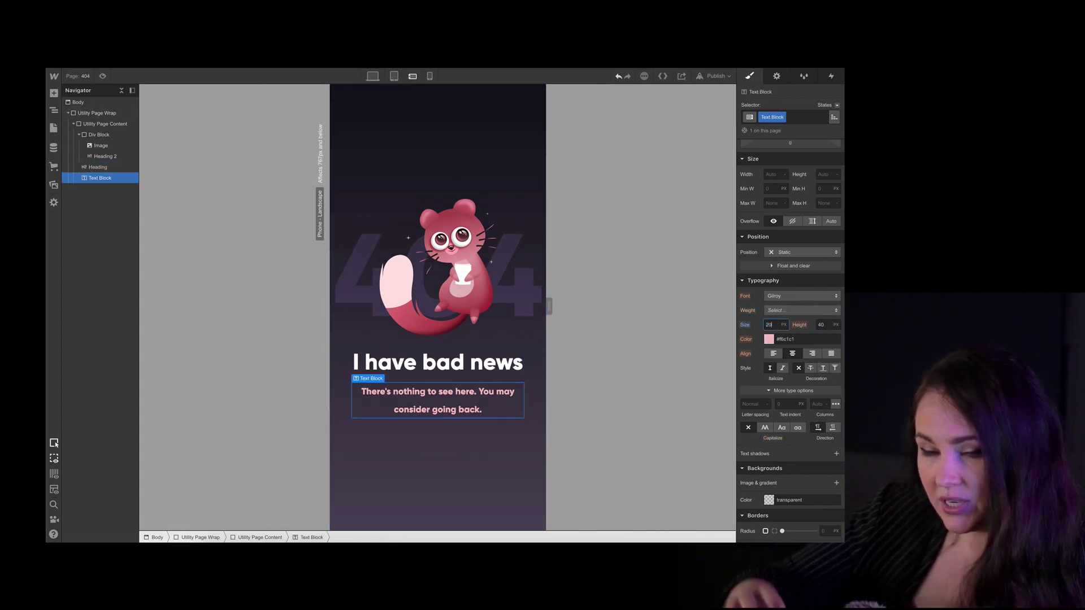
{"action": "key", "text": "Return"}
- At phone portrait, widen the mascot image to 80% and shrink the headline to 37 px
{"action": "left_click", "coordinate": [528, 299]}
{"action": "left_click_drag", "start_coordinate": [548, 305], "coordinate": [520, 306]}
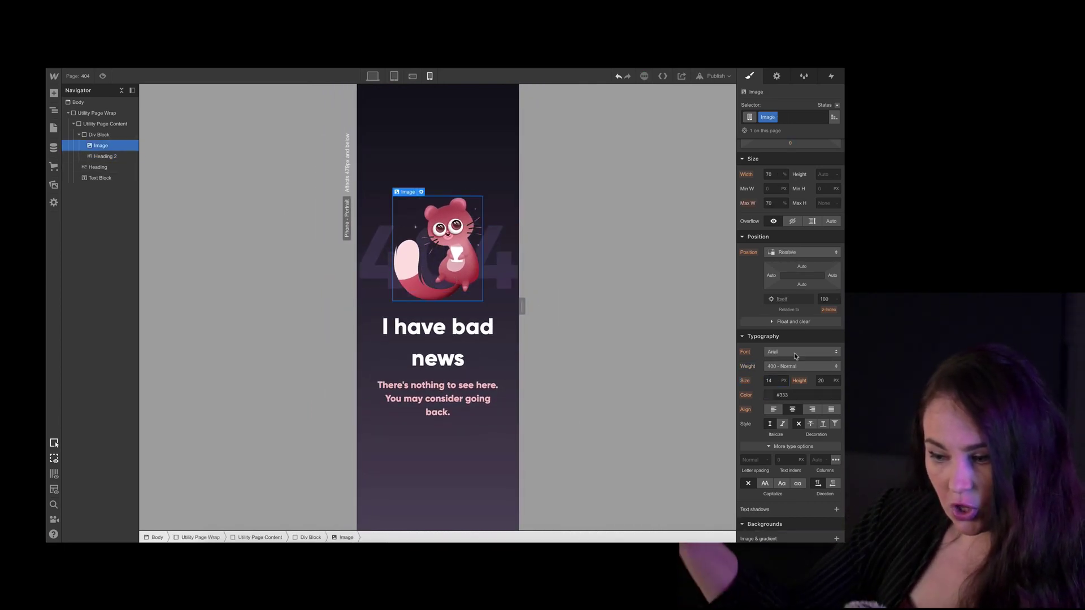
{"action": "left_click", "coordinate": [100, 145]}
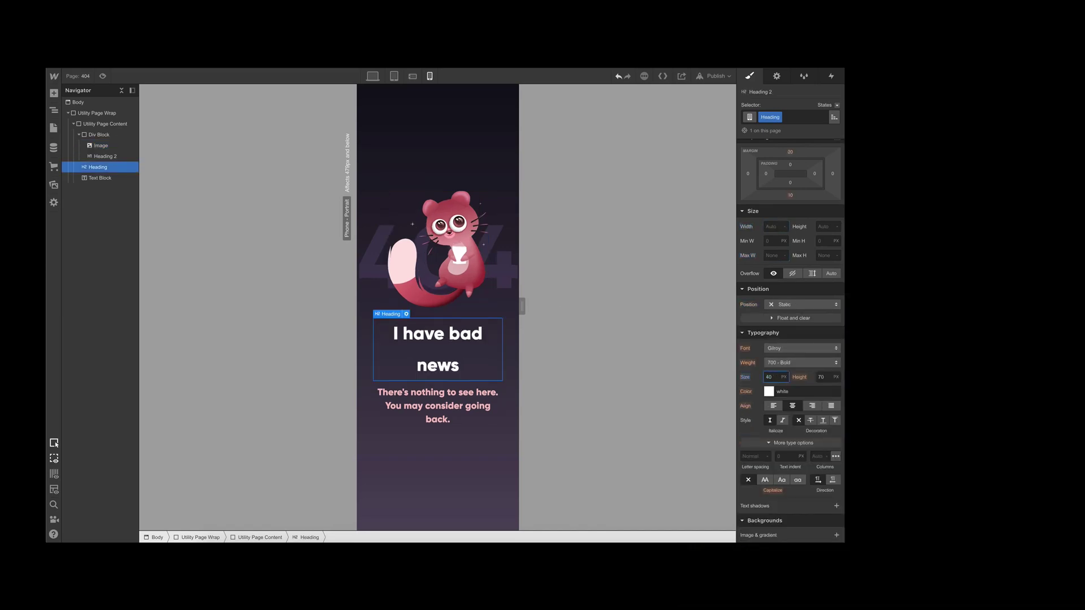
{"action": "key", "text": "Down"}
{"action": "key", "text": "Down"}
{"action": "key", "text": "Down"}
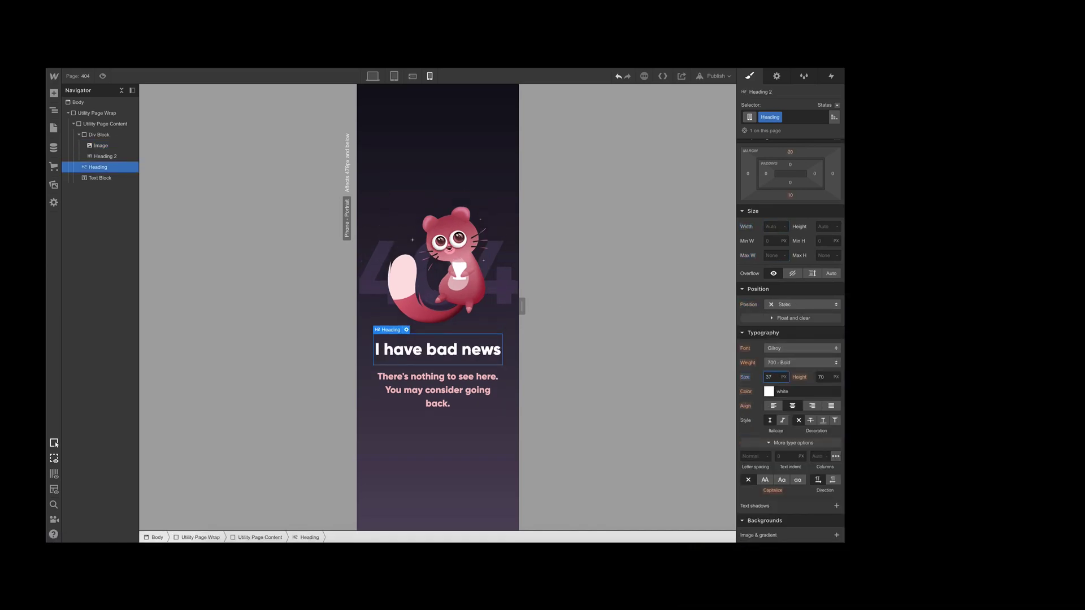